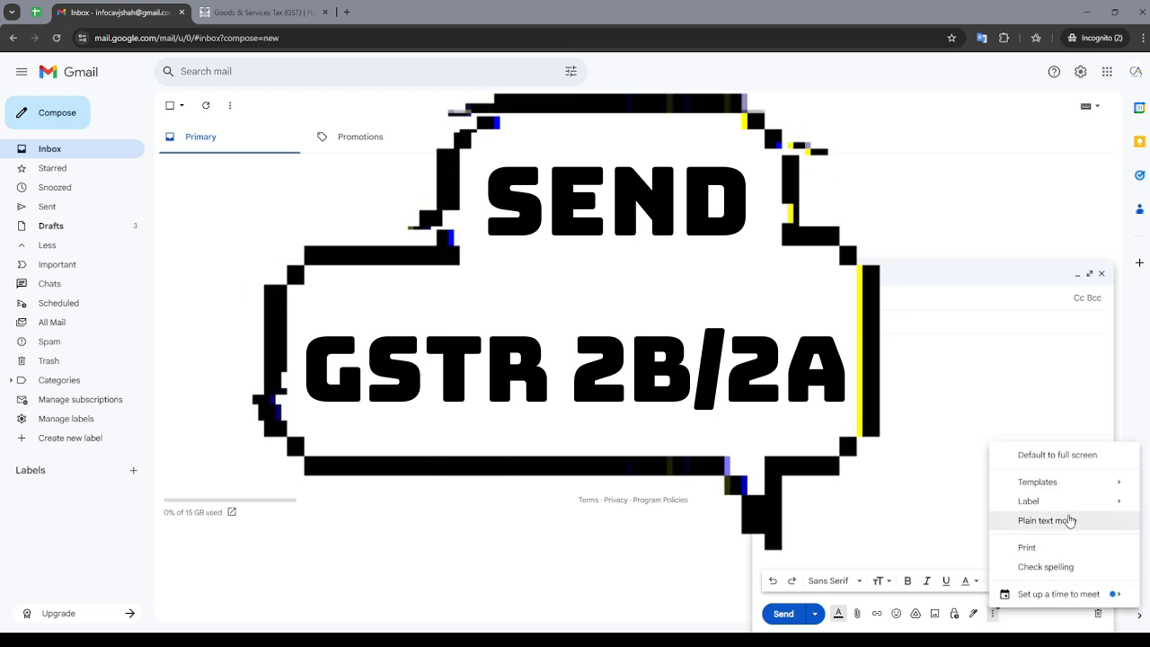
Insert the GST Payments for the Month template into the open new message
mouse_move(1039, 479)
click(890, 539)
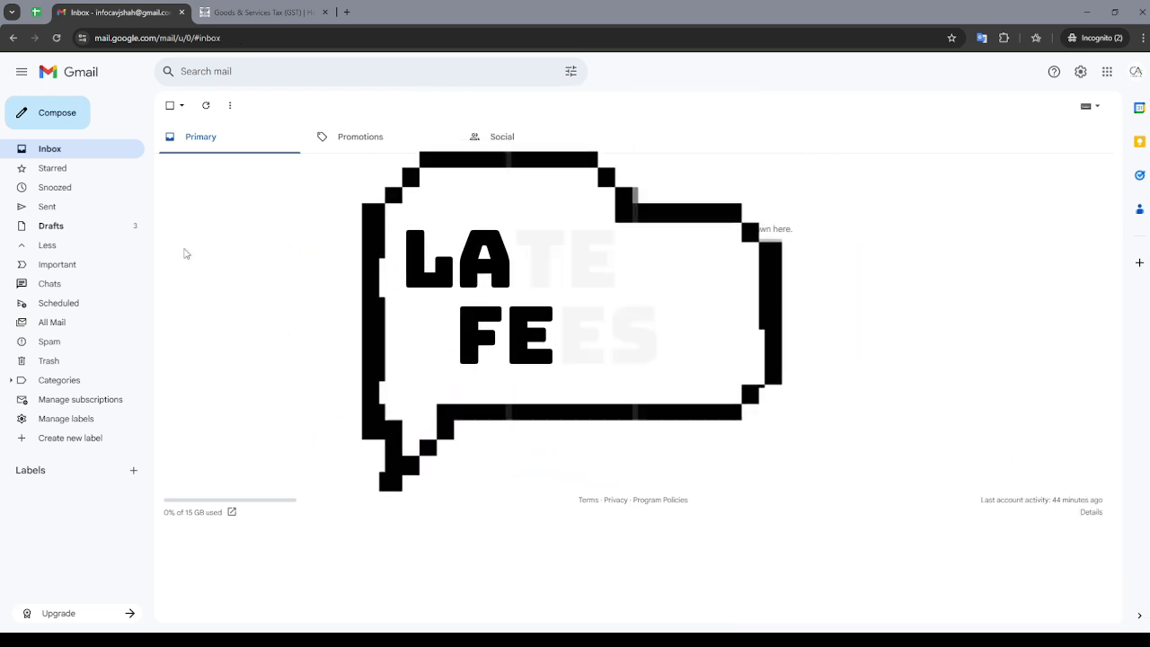
Start a new message from the NIL GST Return template and discard the draft
click(59, 113)
click(995, 614)
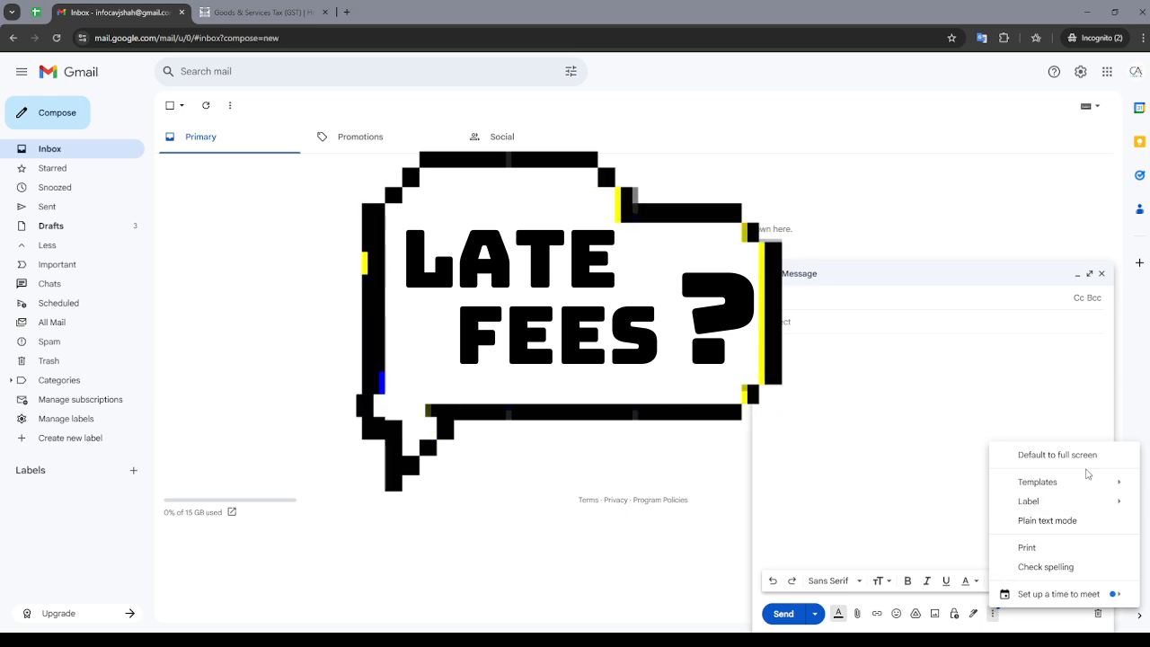
mouse_move(1055, 485)
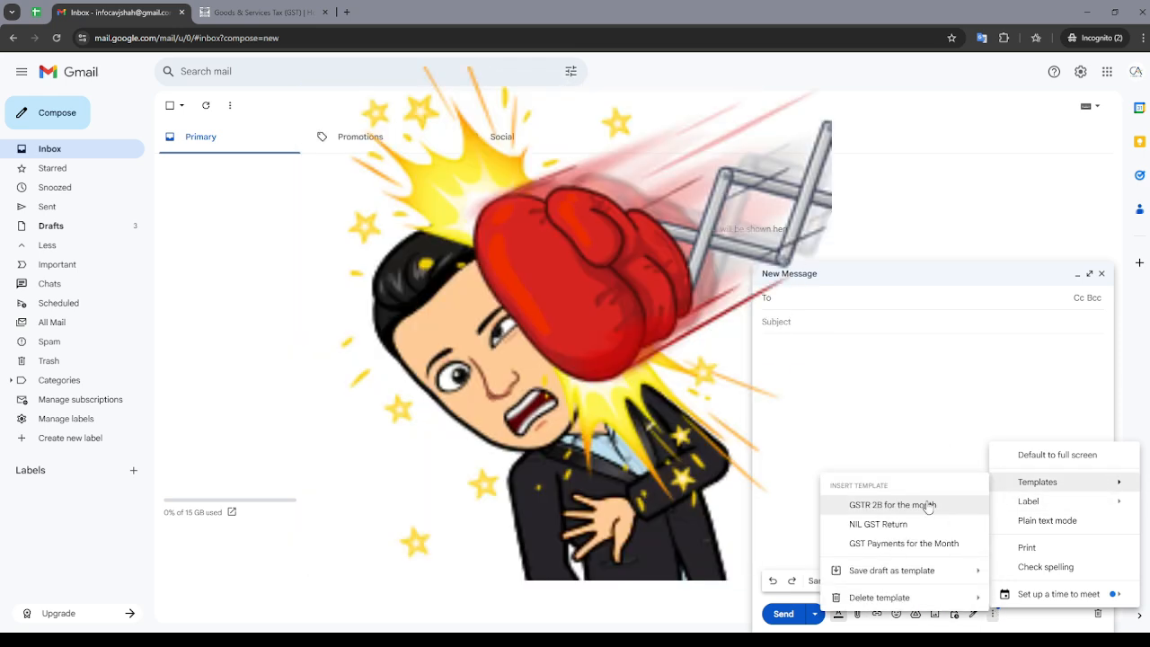
click(898, 521)
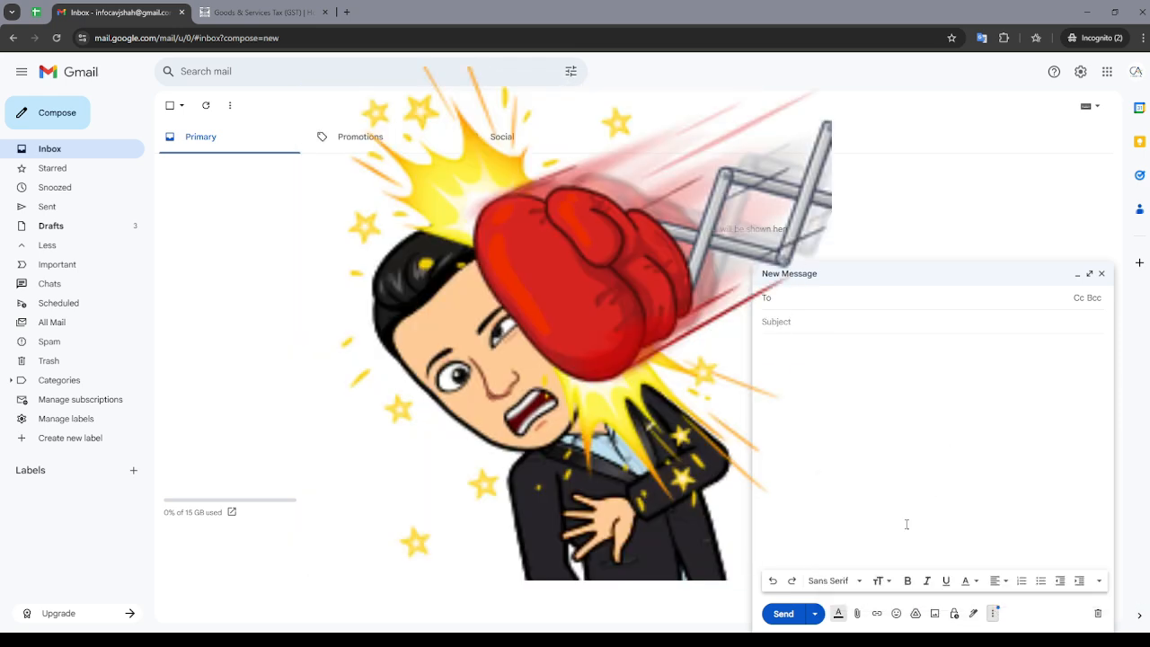
click(1093, 611)
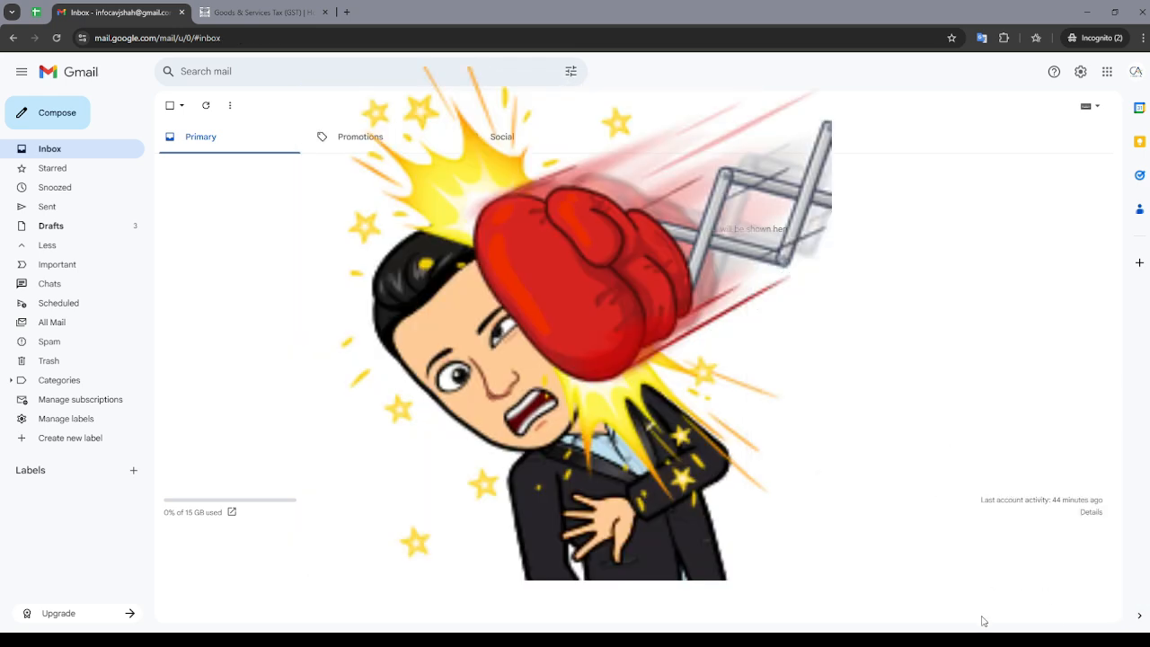
Start a new message from the GSTR 2B for the month template and close it without sending
click(56, 114)
click(993, 613)
mouse_move(1074, 494)
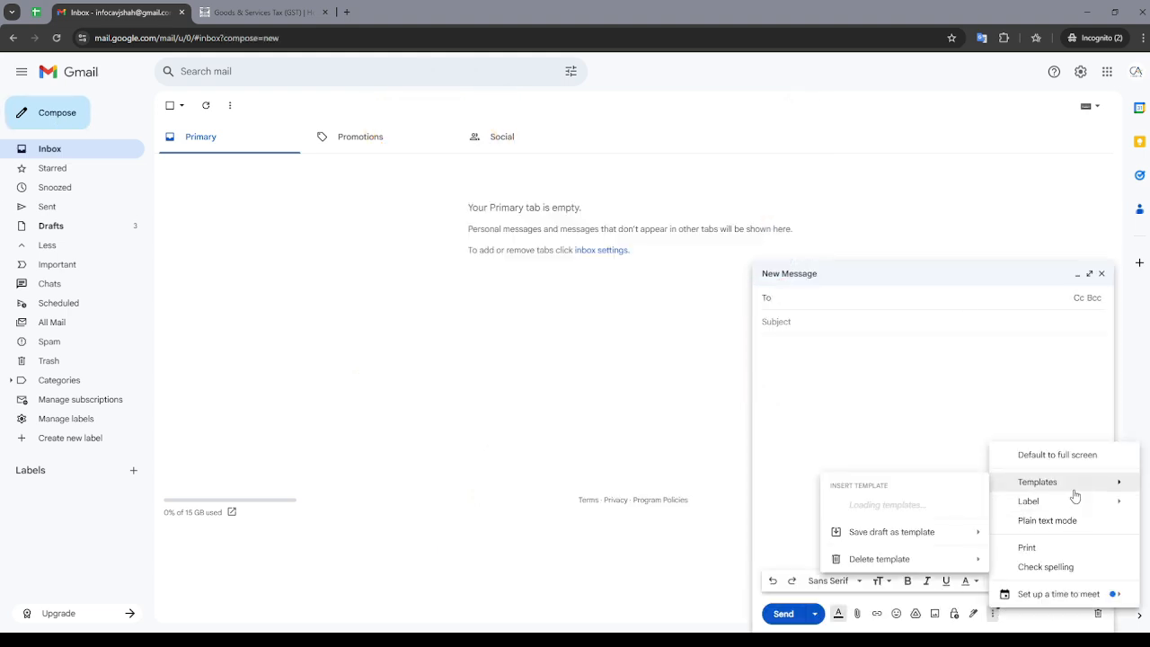
click(906, 506)
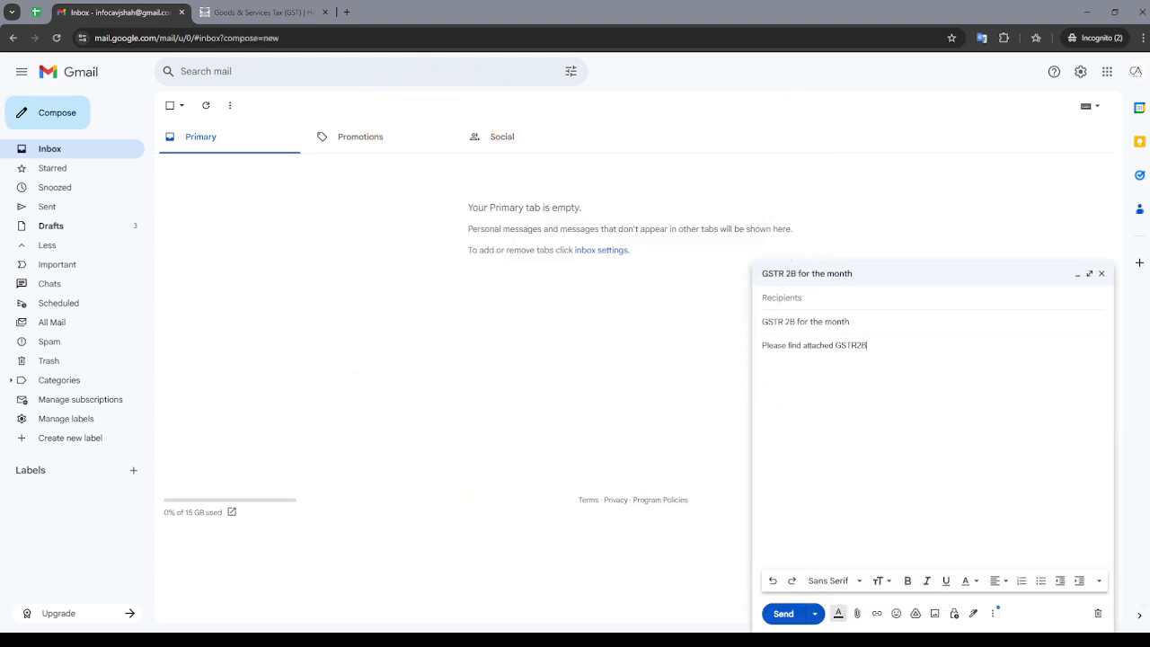
click(1101, 273)
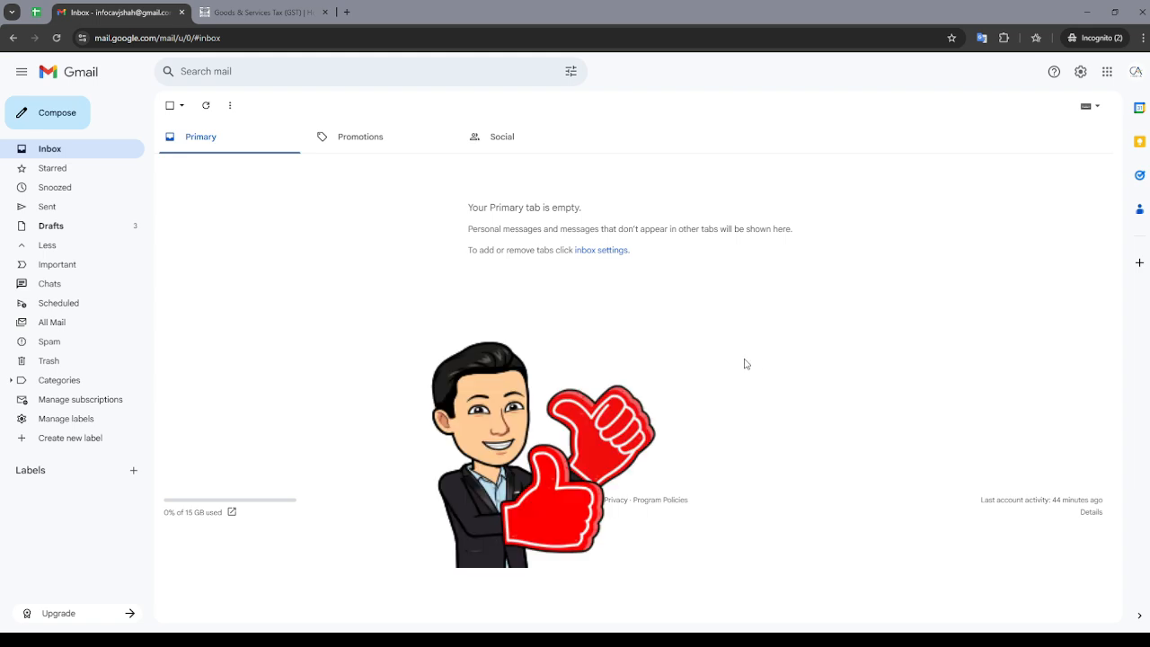
Switch to the GST Emails spreadsheet in Google Sheets and review the Client Name and Email ID columns
click(35, 11)
click(54, 198)
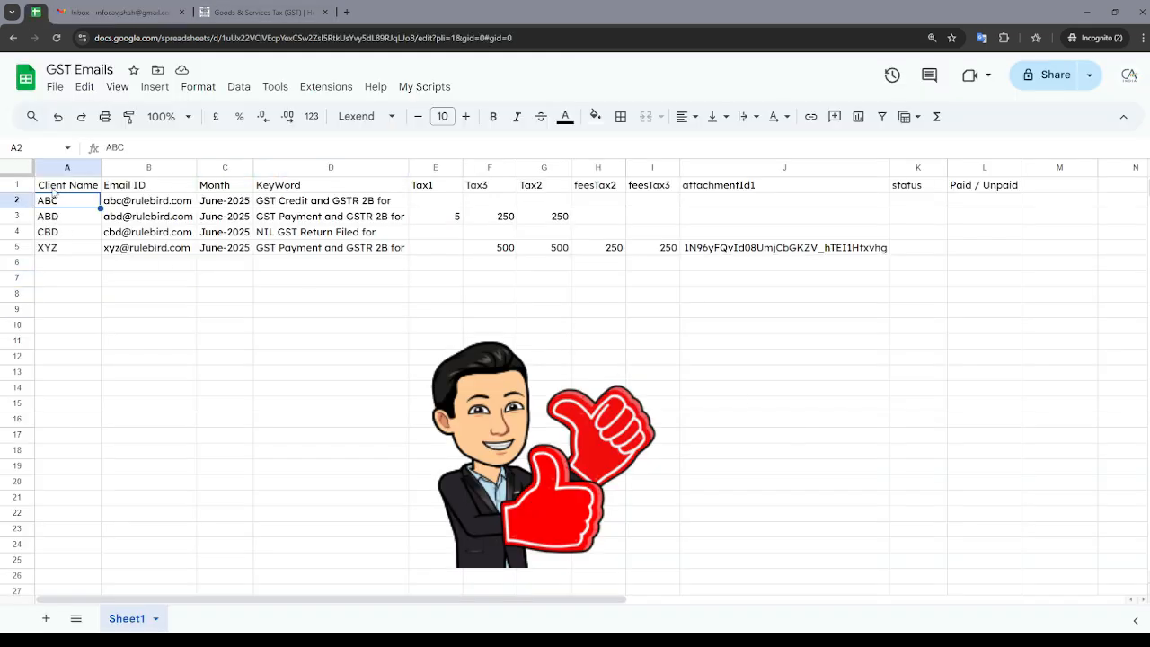
key(ctrl+a)
click(726, 330)
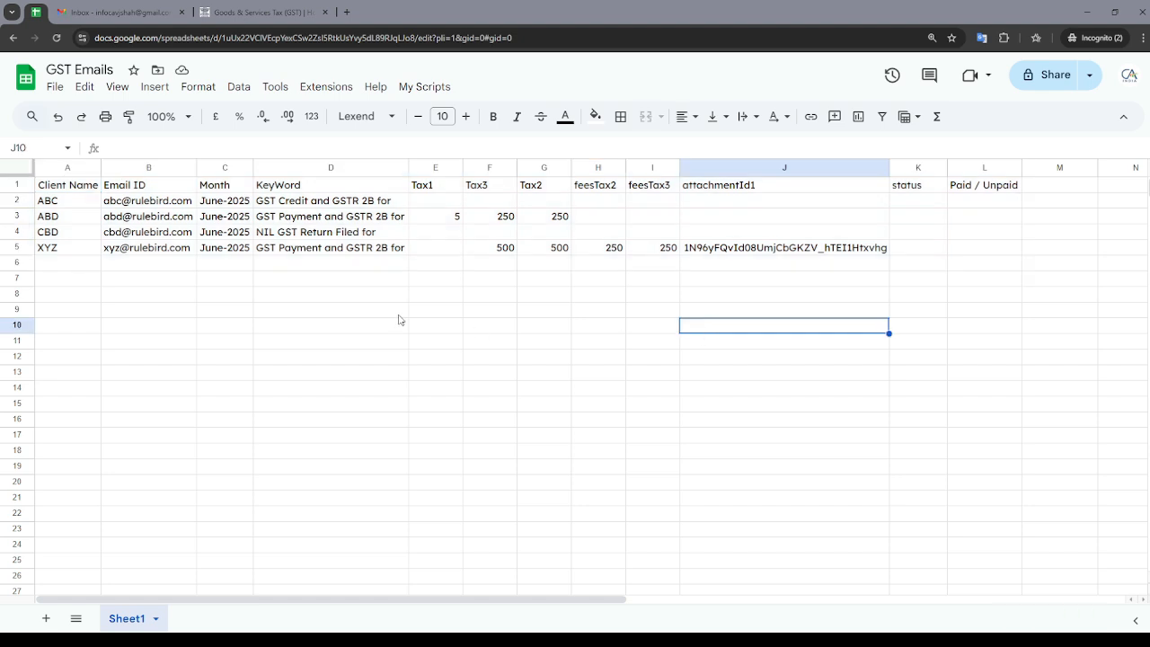
click(399, 319)
click(63, 200)
click(70, 241)
click(160, 204)
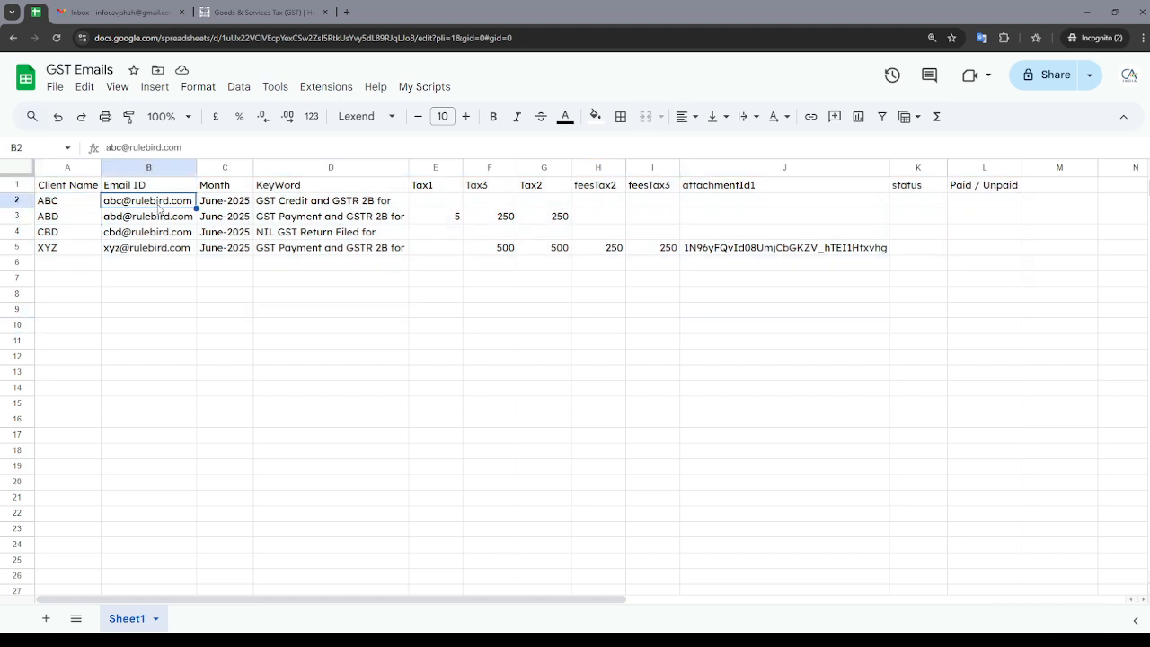
Examine the email keywords, tax amounts, late fees and attachment ID entered for each client row
click(288, 205)
click(302, 219)
click(301, 235)
click(300, 246)
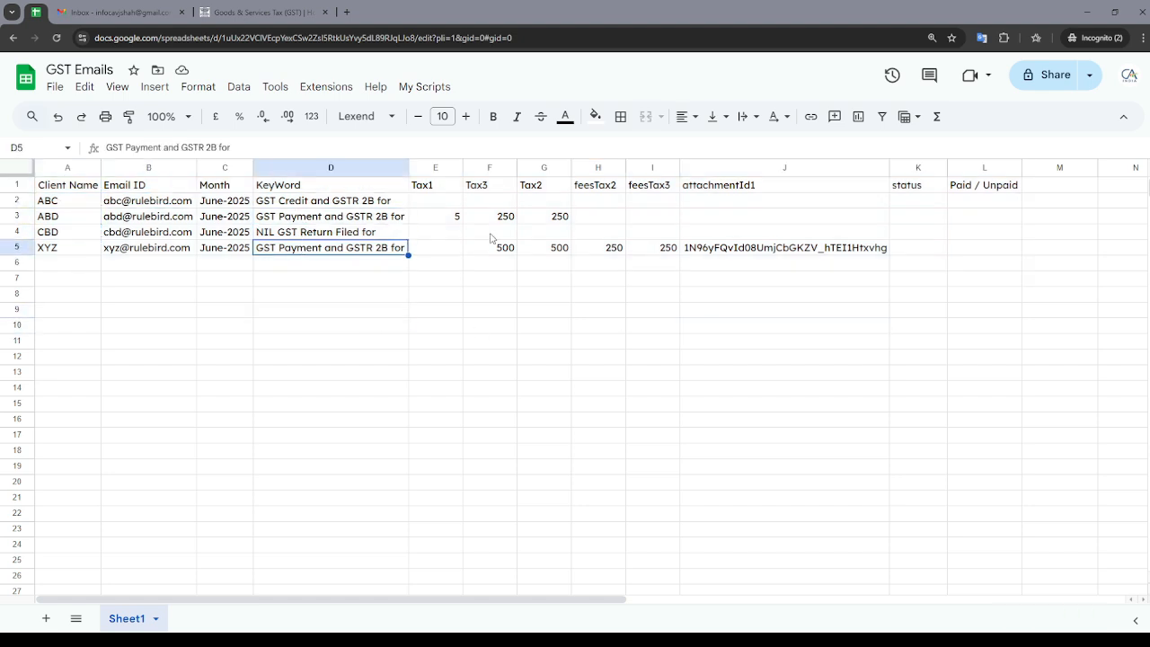
click(456, 218)
click(516, 222)
click(544, 222)
drag(499, 250, 639, 247)
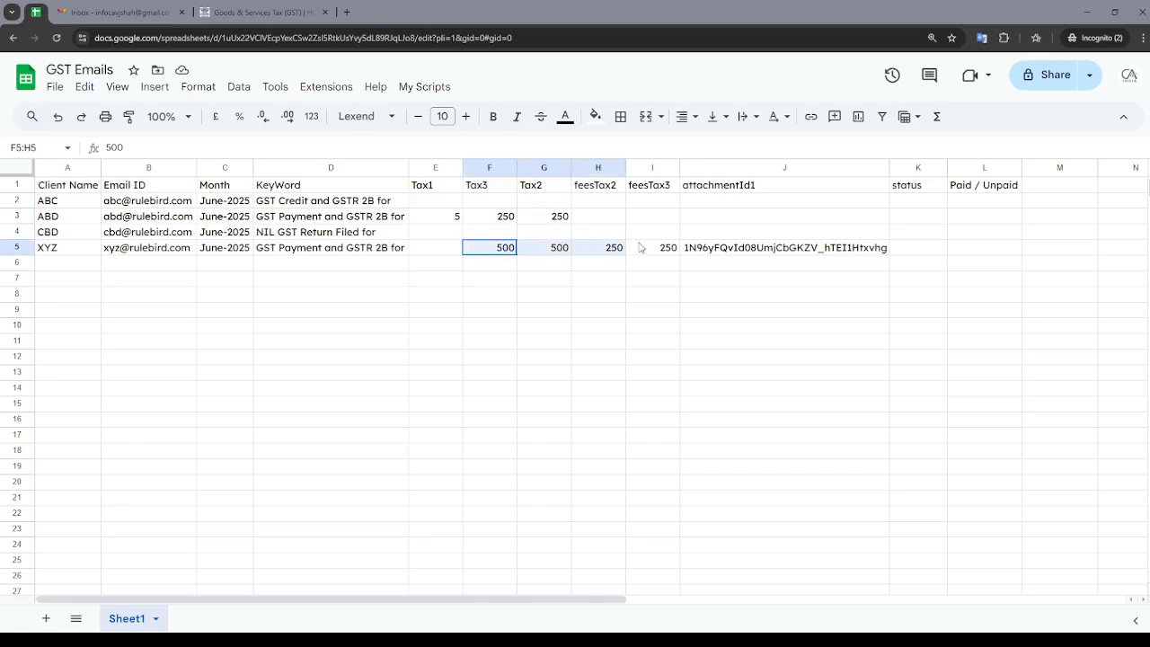
click(764, 248)
Switch to Gmail, create a new message from the NIL GST Return template and discard it
click(123, 7)
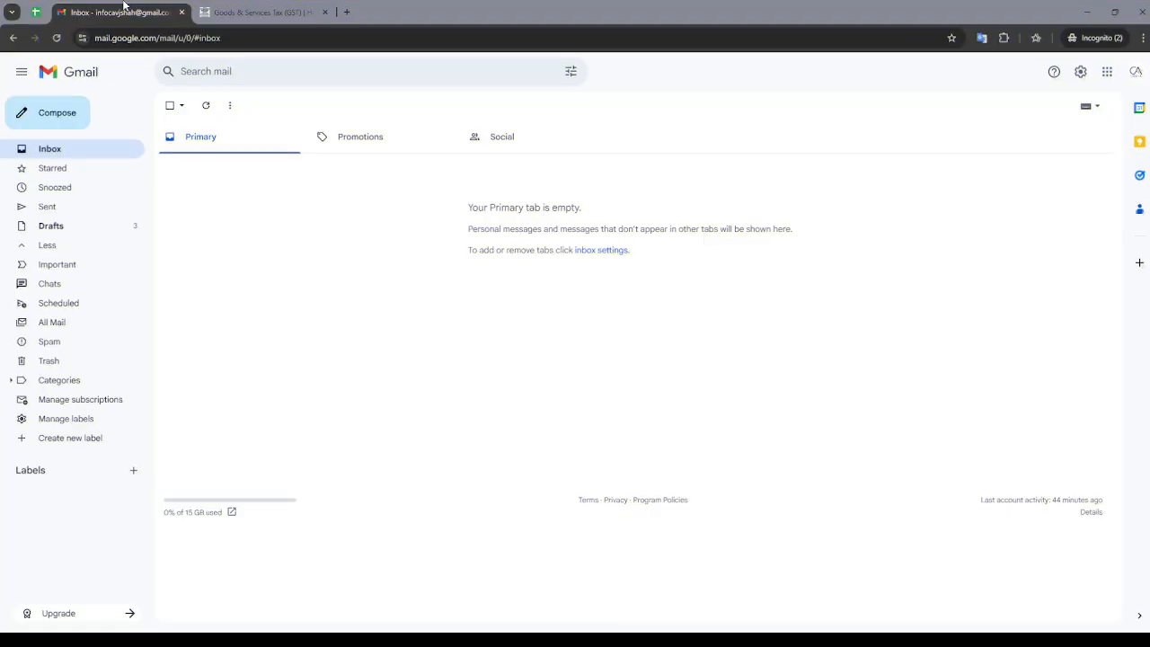
click(43, 115)
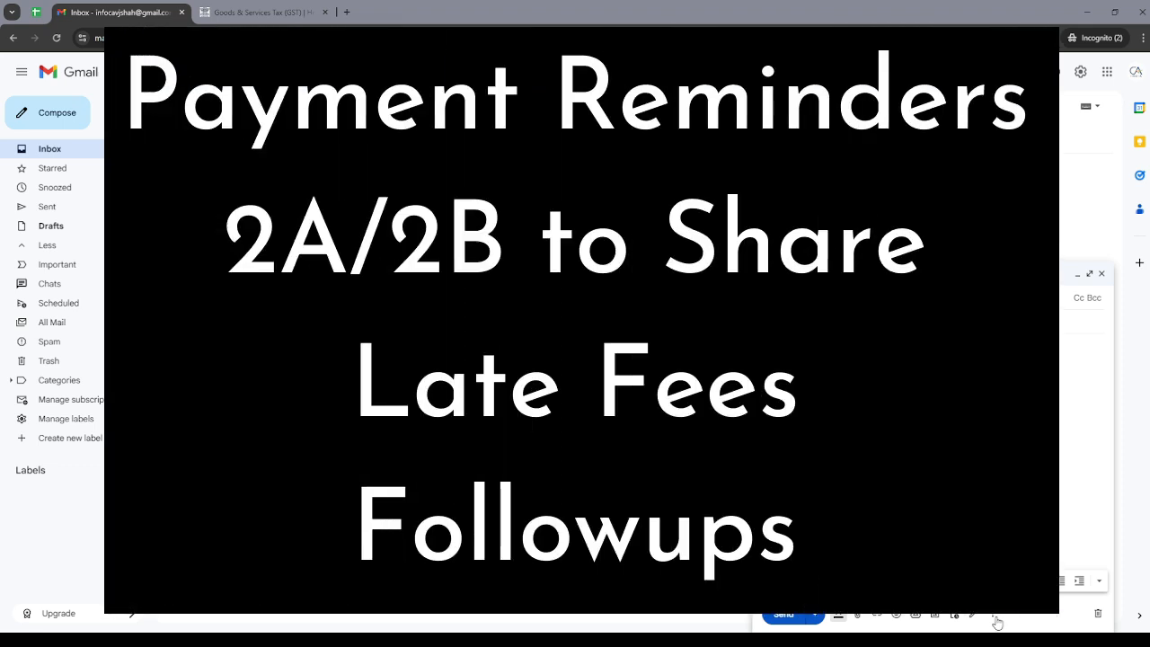
click(993, 618)
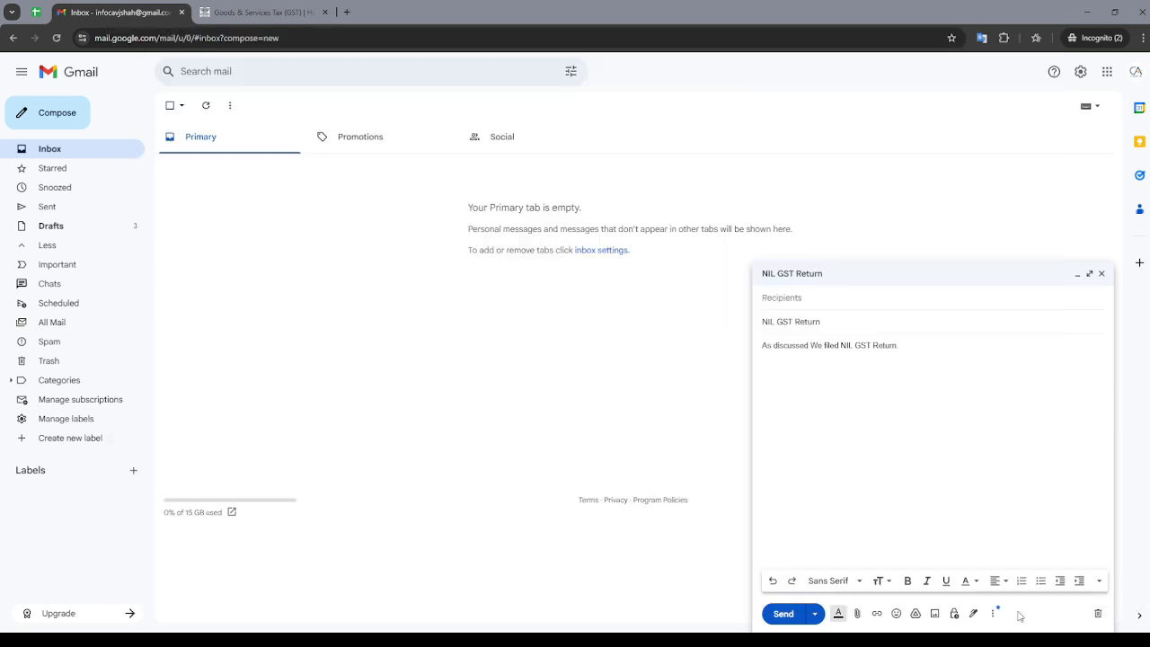
click(1097, 614)
Create a message from the GST Payments for the Month template, enter IGST 250 and CGST 600, and discard it
click(57, 113)
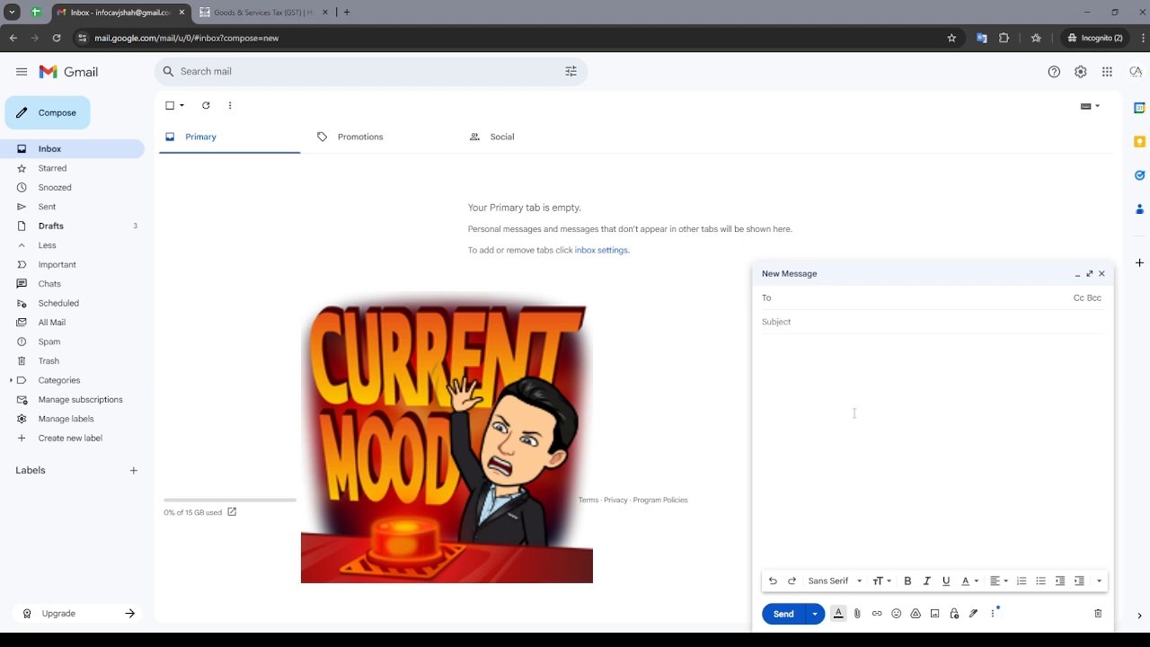
click(992, 613)
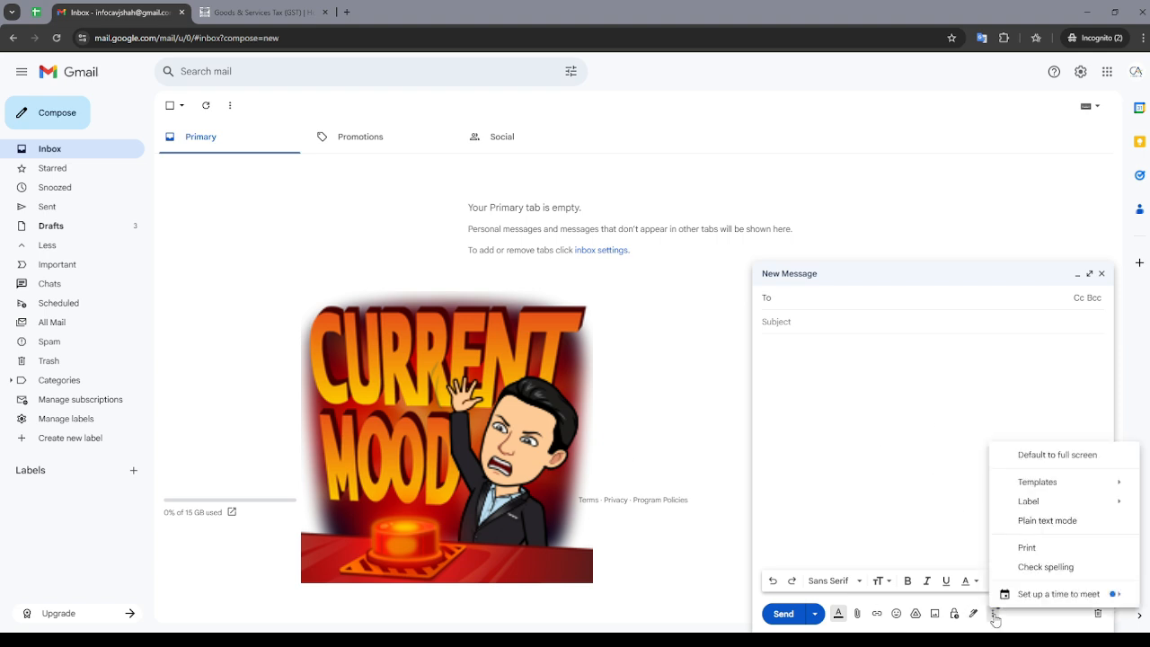
mouse_move(1066, 490)
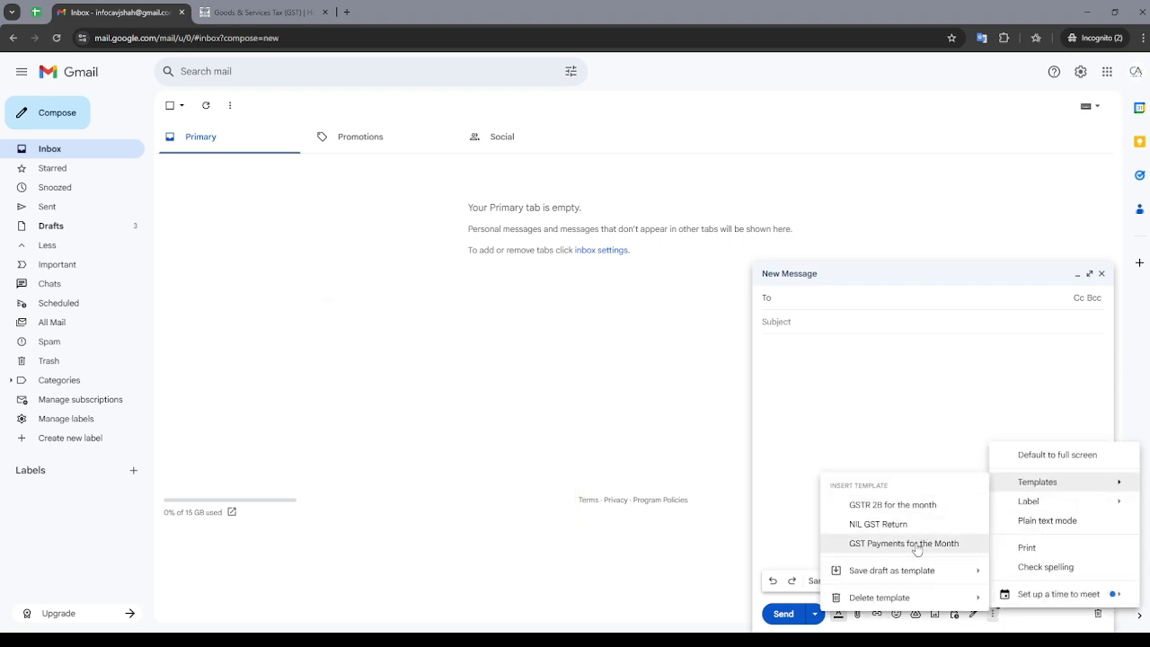
click(867, 545)
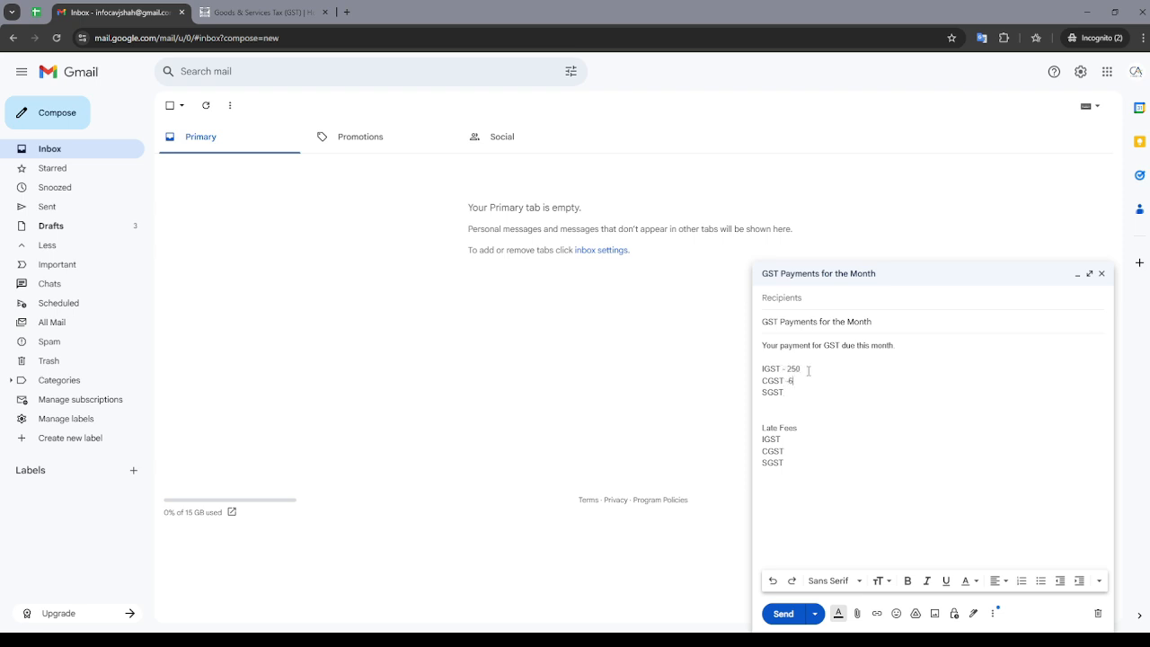
text(00)
click(1097, 614)
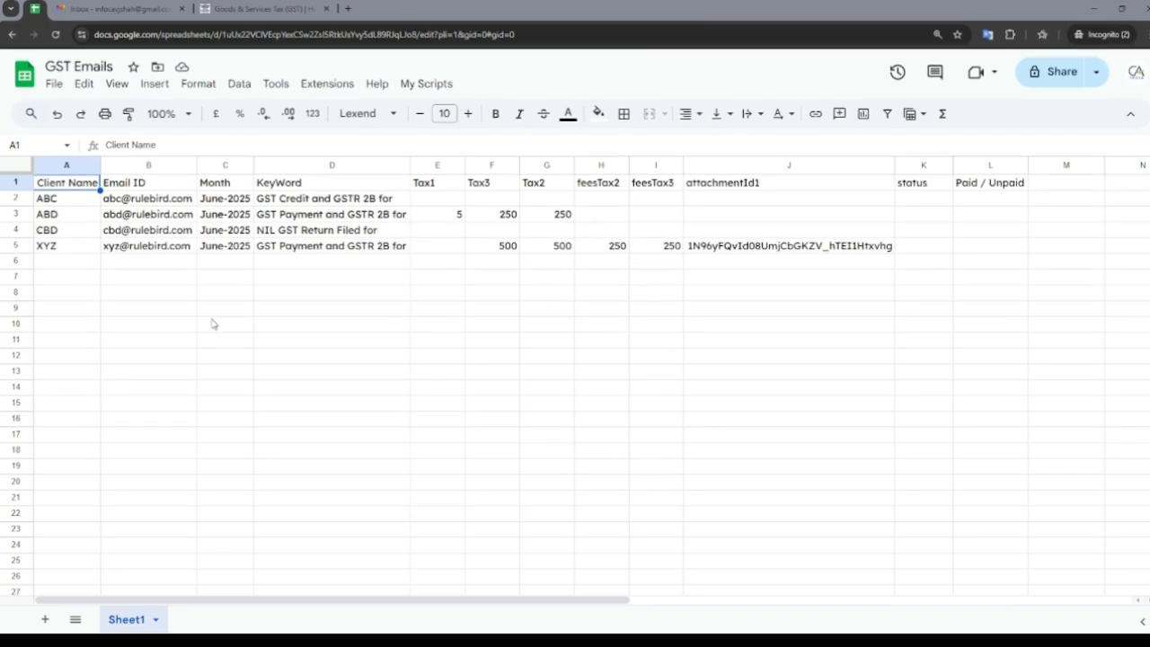
Review the header row A1:L1 and the Client Name column of the GST Emails sheet
key(Right)
key(Right)
key(Left)
key(Left)
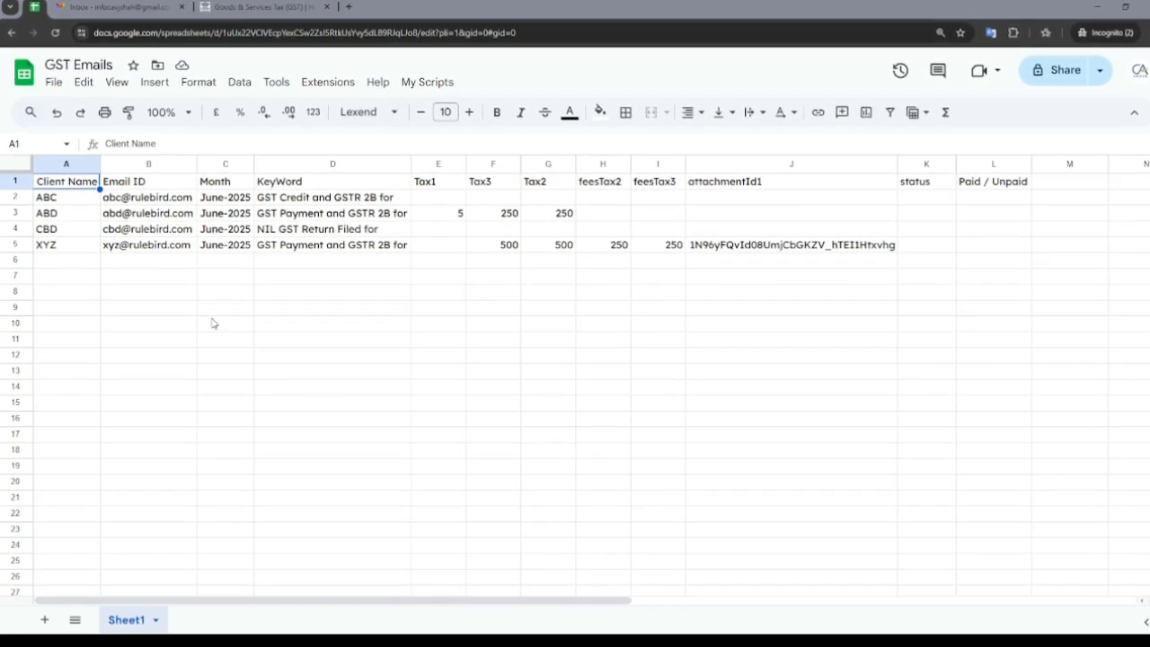
key(ctrl+shift+Right)
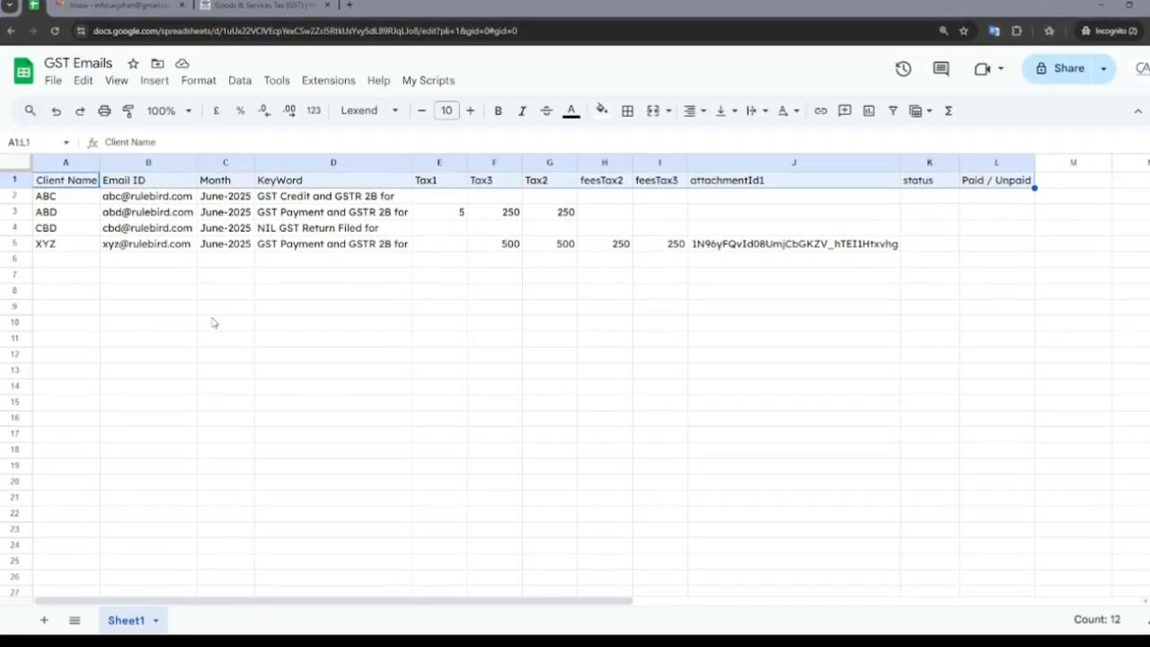
key(ctrl+shift+Left)
key(ctrl+shift+Down)
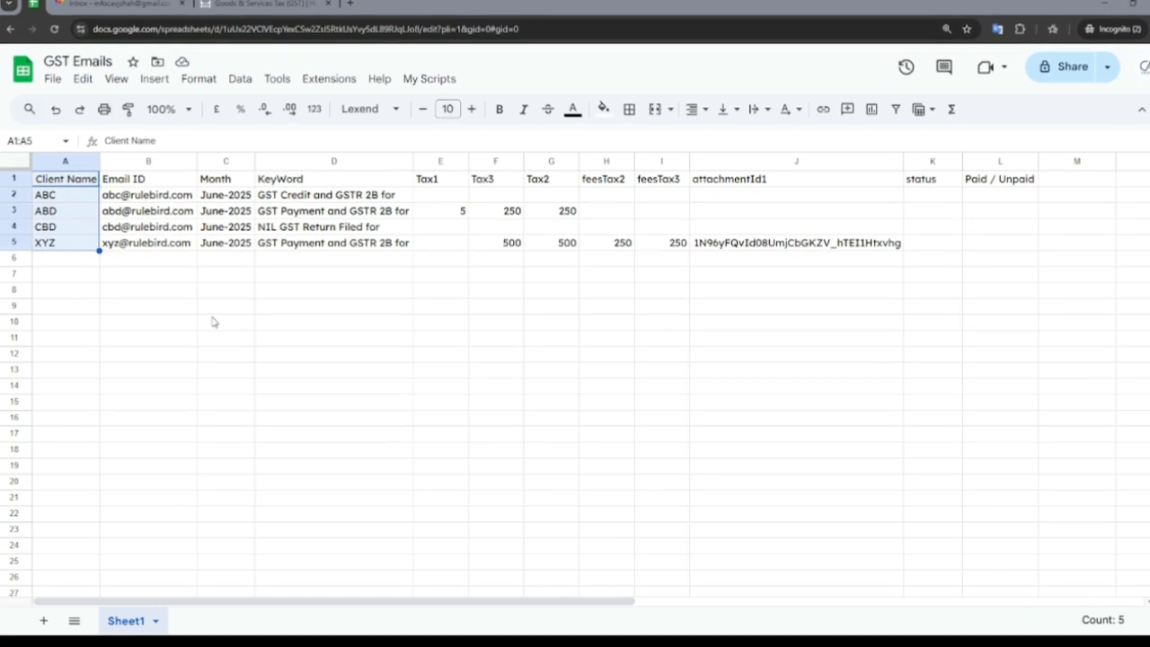
Review the Email ID, Month, KeyWord and Tax1 columns one after another
key(Right)
key(ctrl+shift+Down)
key(Right)
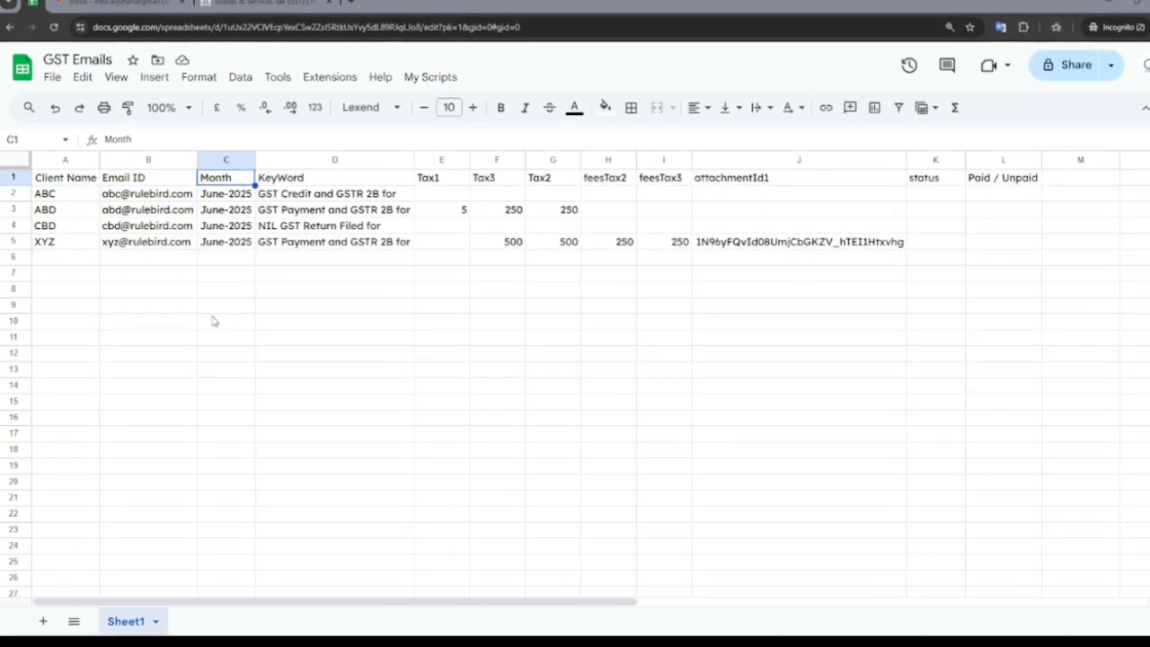
key(ctrl+shift+Down)
key(Right)
key(ctrl+shift+Down)
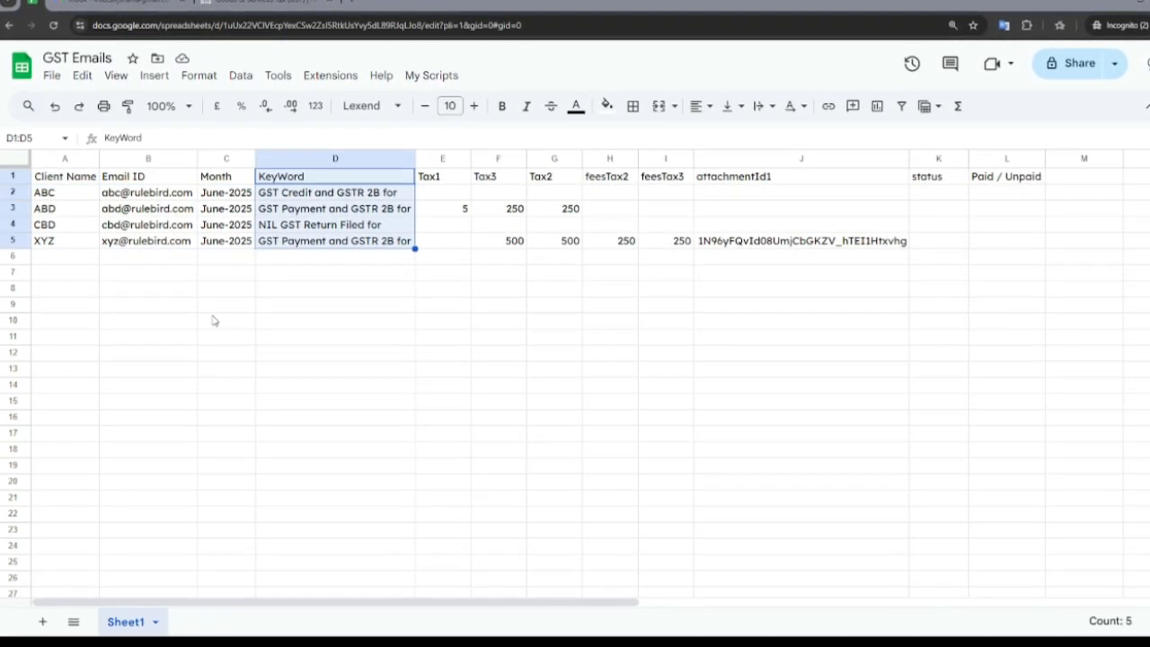
key(Right)
key(ctrl+shift+Down)
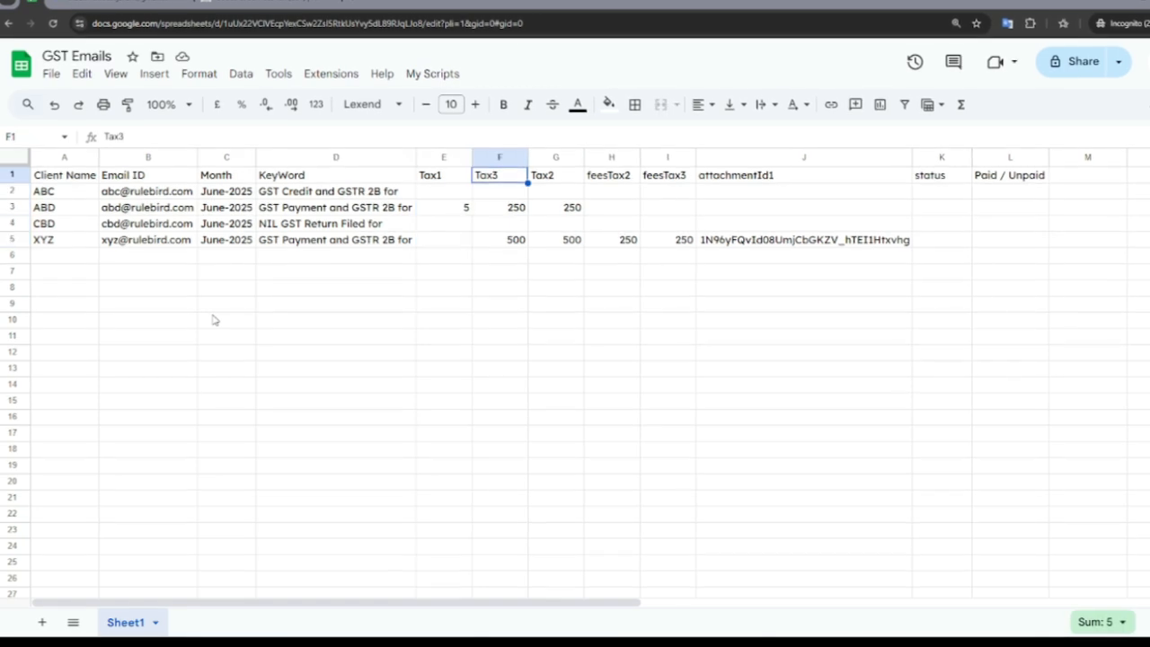
Go through the tax, late fee, attachment ID, status and Paid / Unpaid headers in row 1
key(Right)
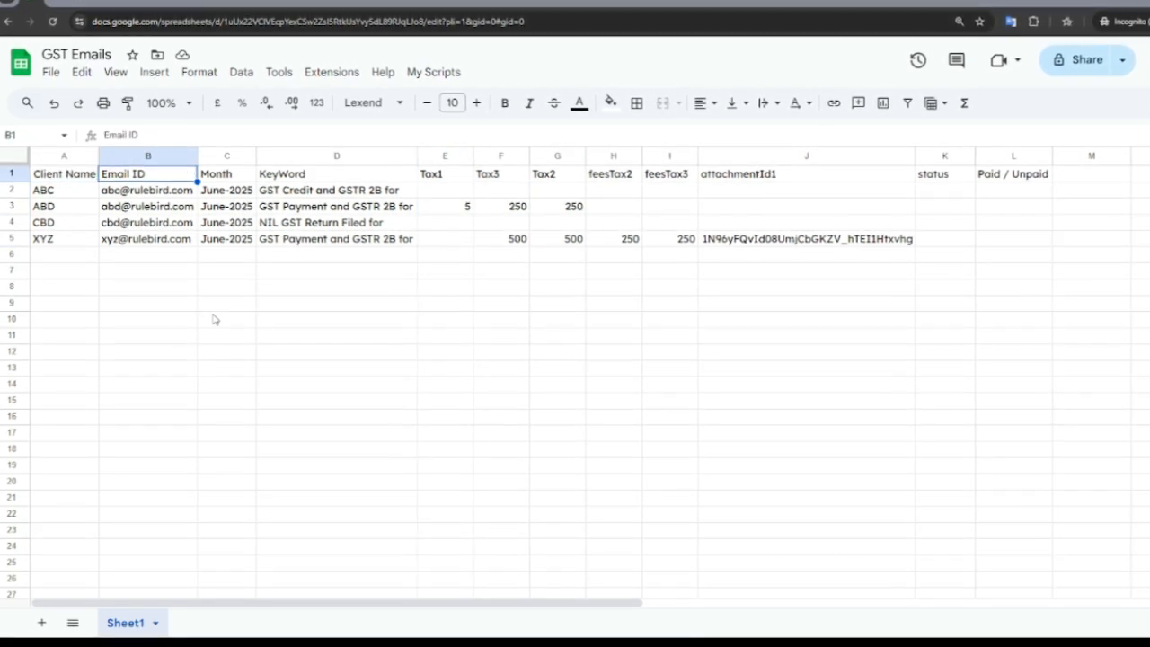
key(Right)
key(Right)
key(Right)
key(Right)
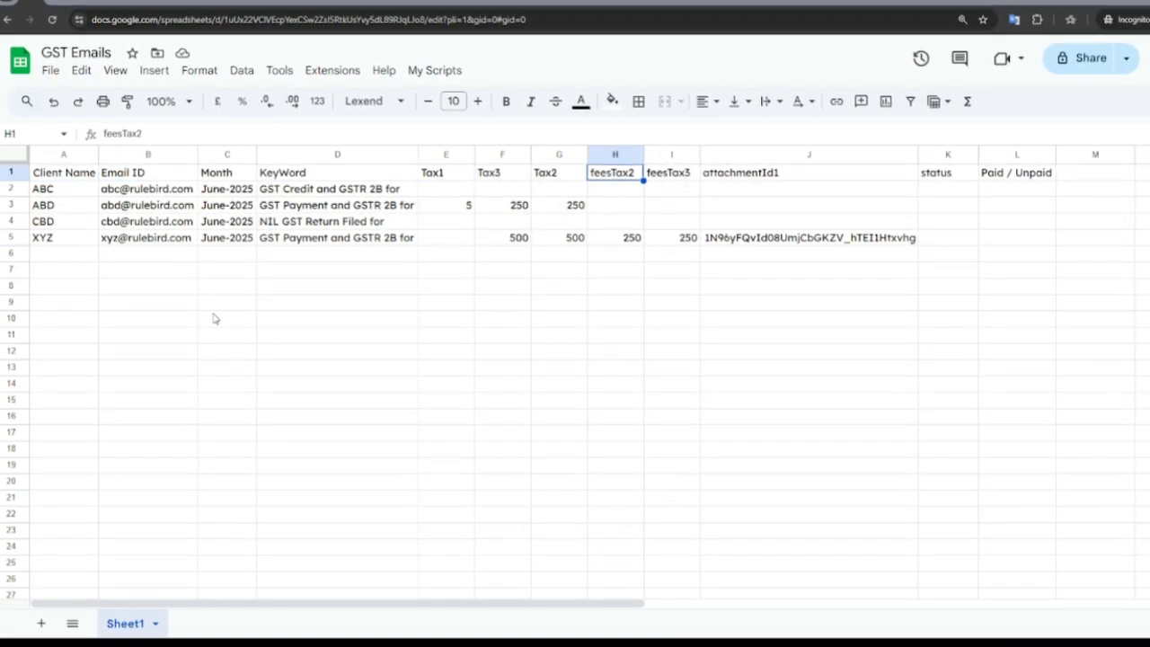
key(Right)
key(Right)
key(Right)
key(Right)
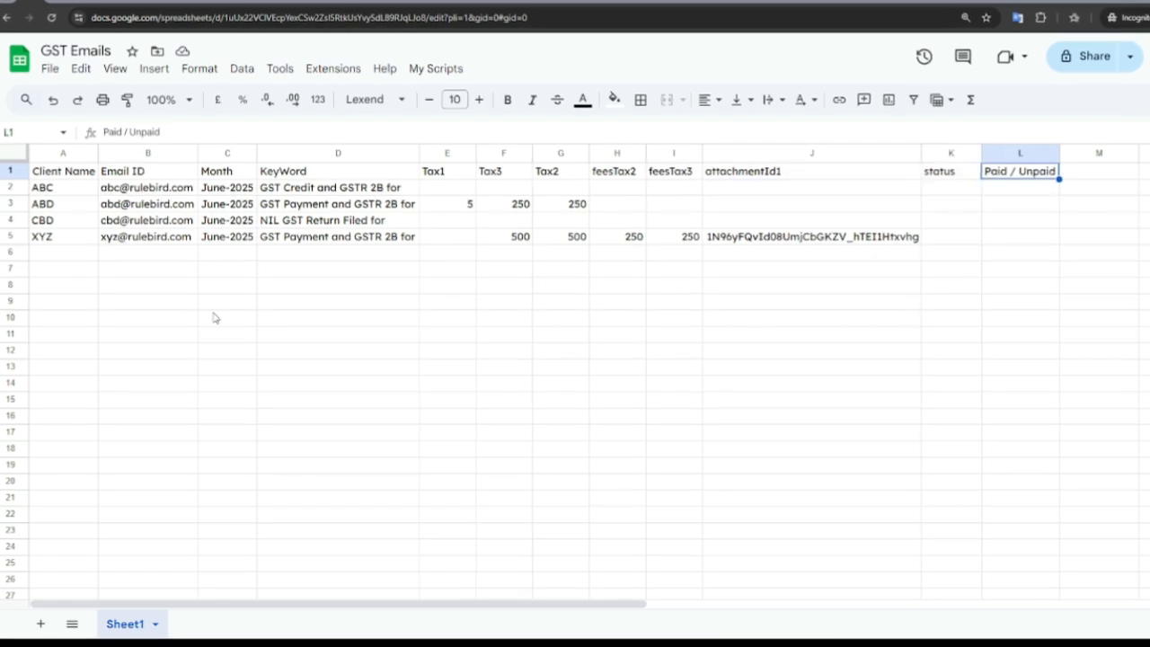
Select the whole client table A1:L5 to show its extent, and clear the selection
key(shift+Down)
key(shift+Down)
key(shift+Down)
key(shift+Down)
key(shift+Left)
key(shift+Left)
key(shift+Left)
key(shift+Left)
key(shift+Left)
key(shift+Left)
key(shift+Left)
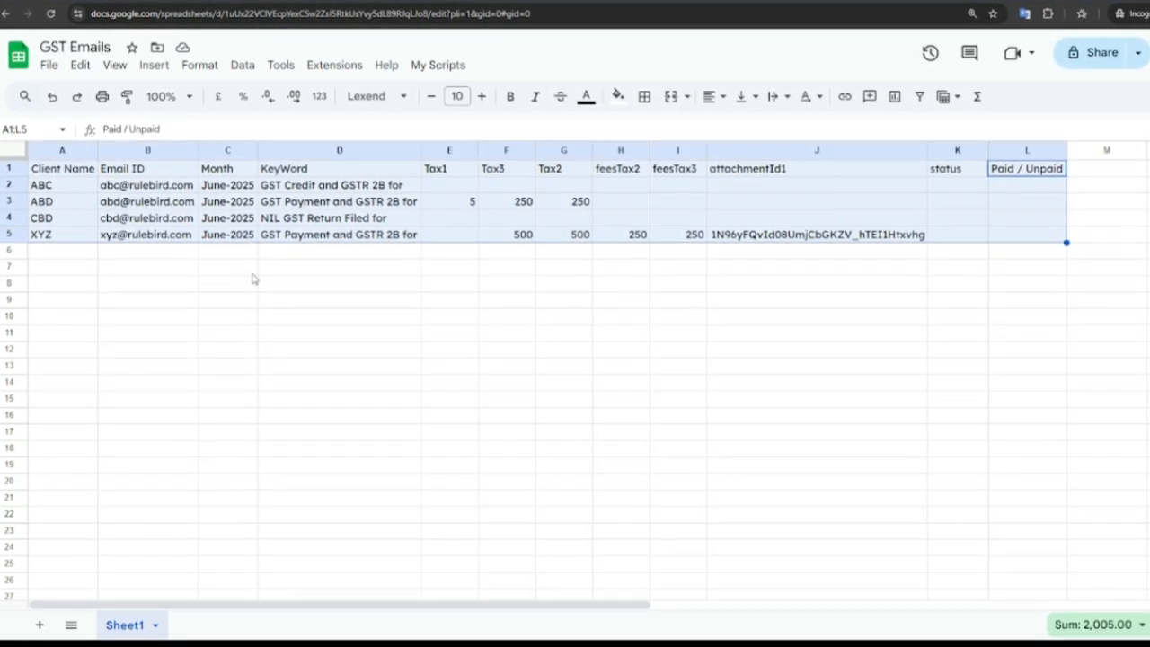
click(252, 273)
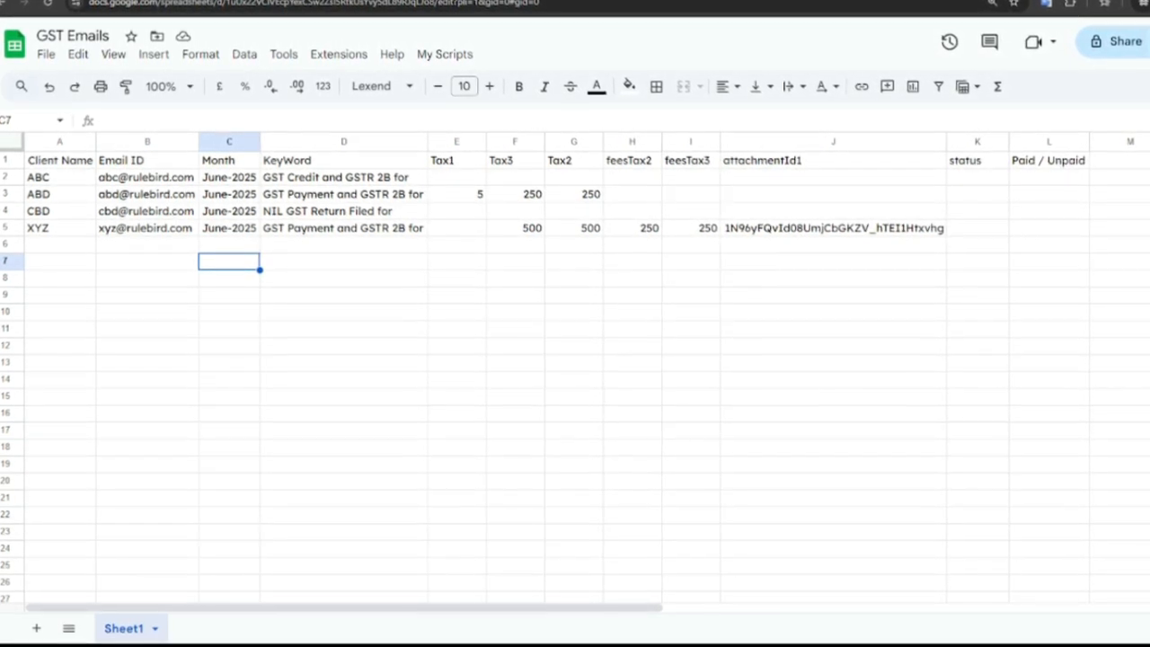
Review the KeyWord entries in D2:D5 of the GST Emails sheet, covering GST credit, GST payment and NIL return emails
click(308, 331)
click(304, 213)
click(382, 178)
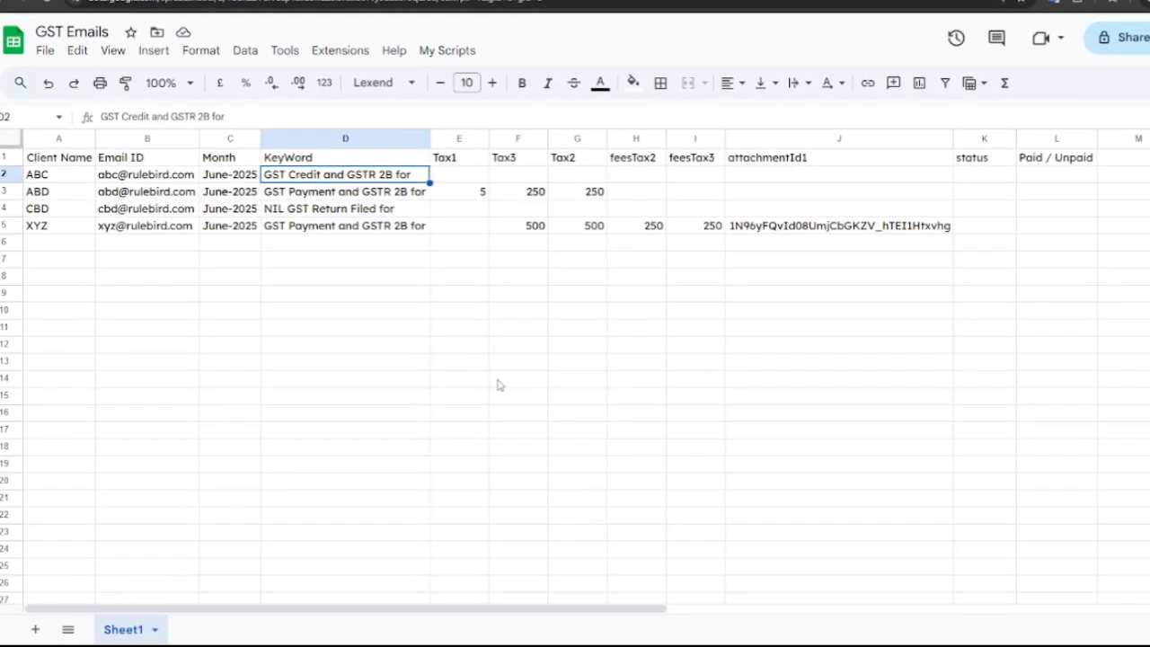
key(Down)
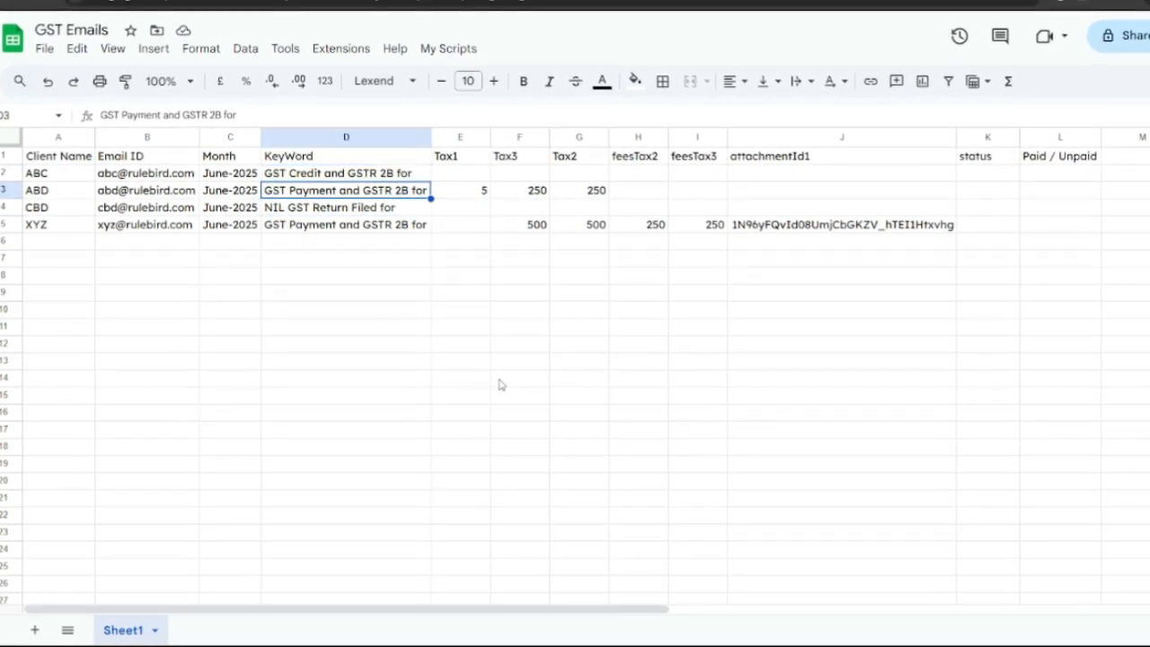
key(Return)
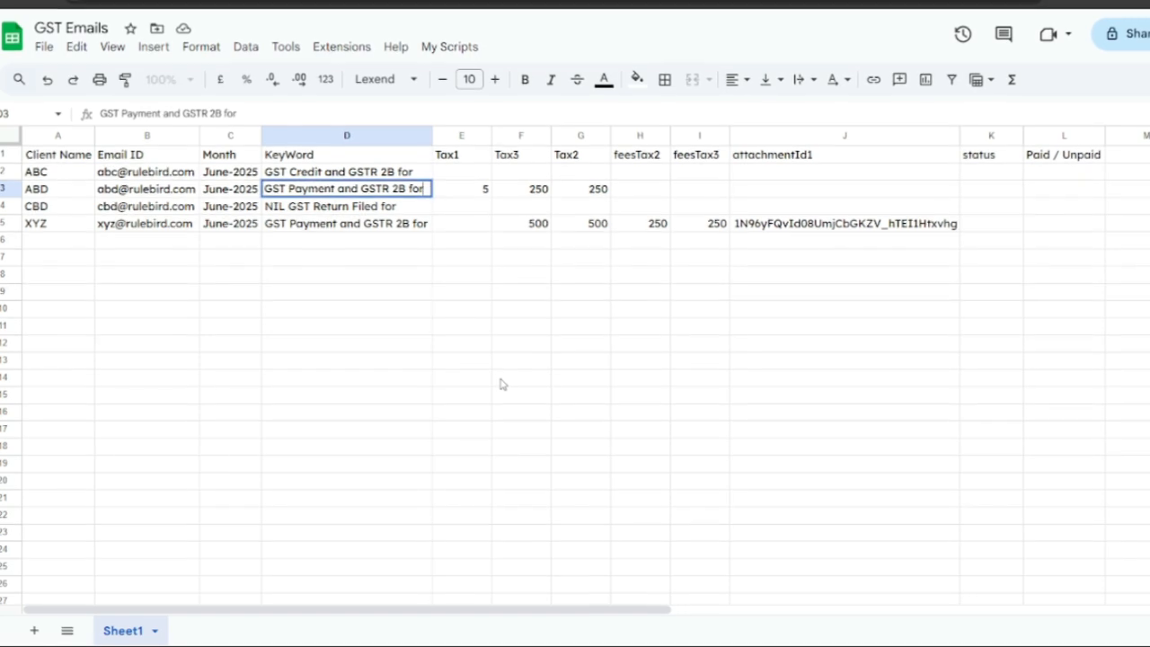
key(Return)
key(Up)
key(Up)
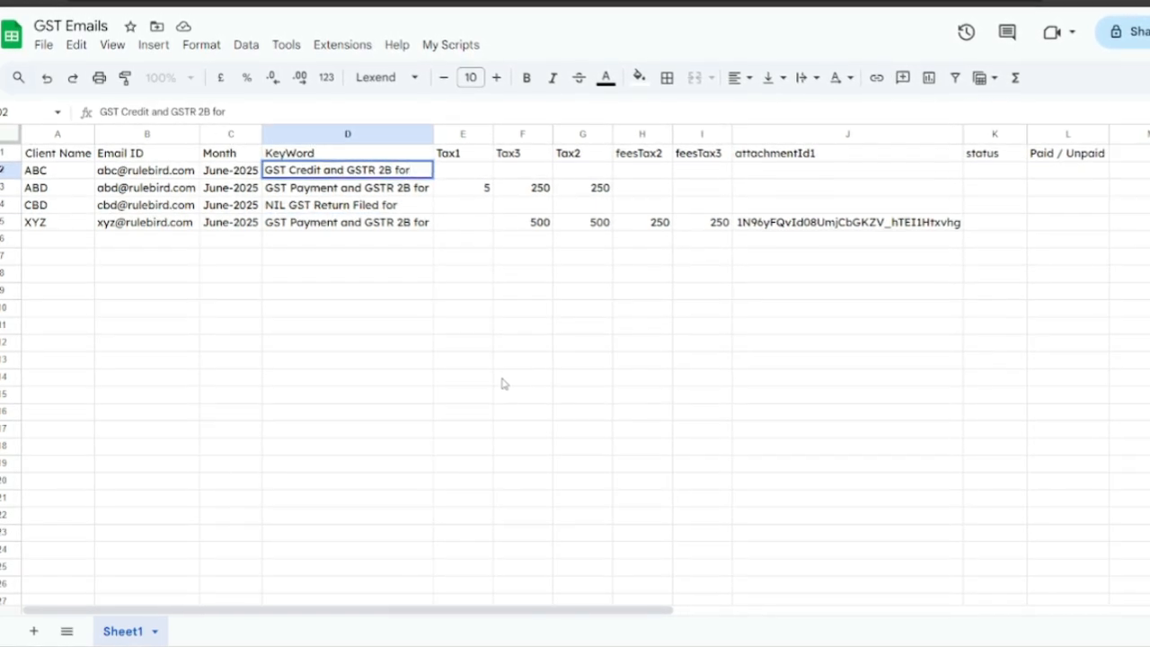
key(Return)
key(Down)
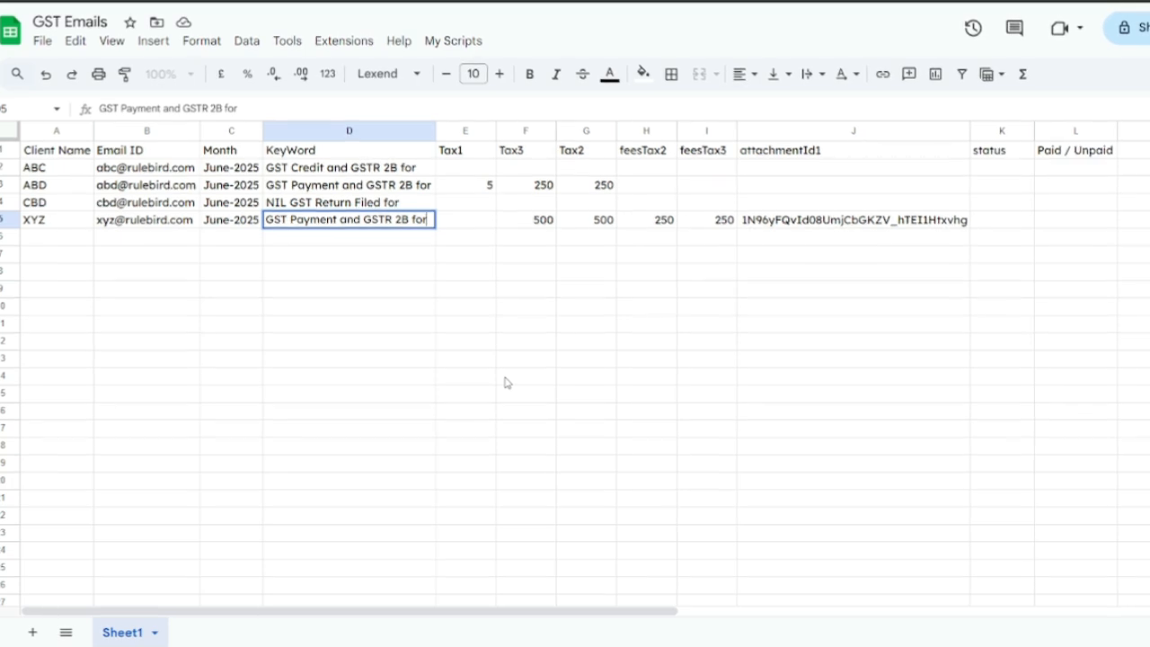
key(Down)
key(Up)
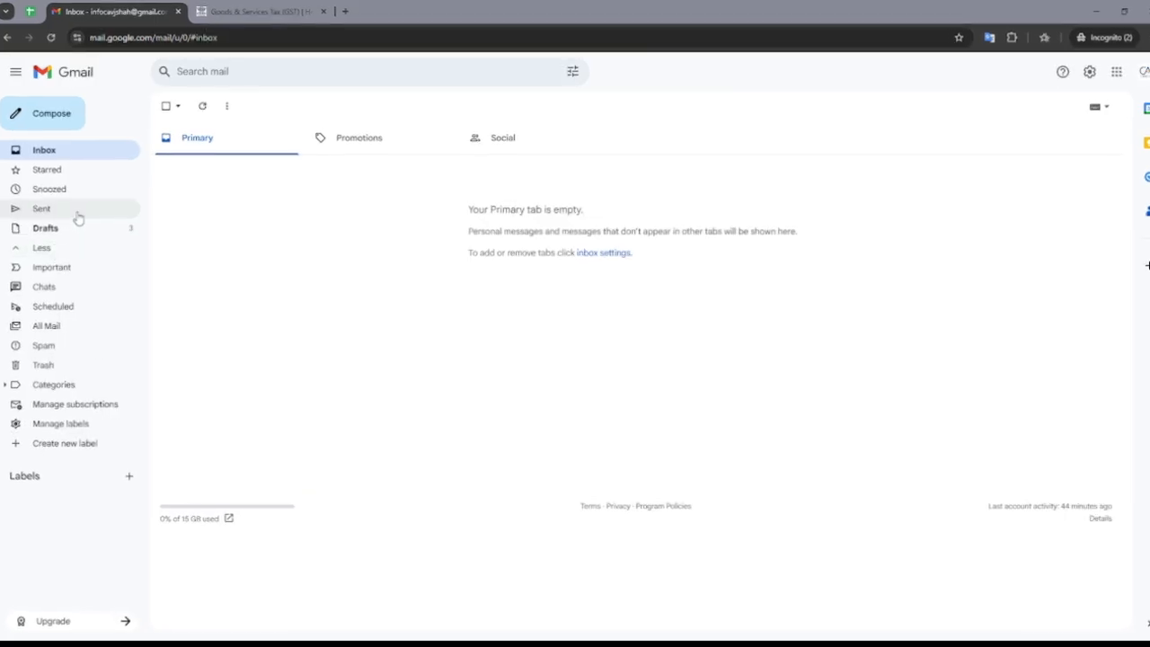
Open the Sent folder in Gmail, and run the Send Email script from the GST Emails sheet
click(78, 216)
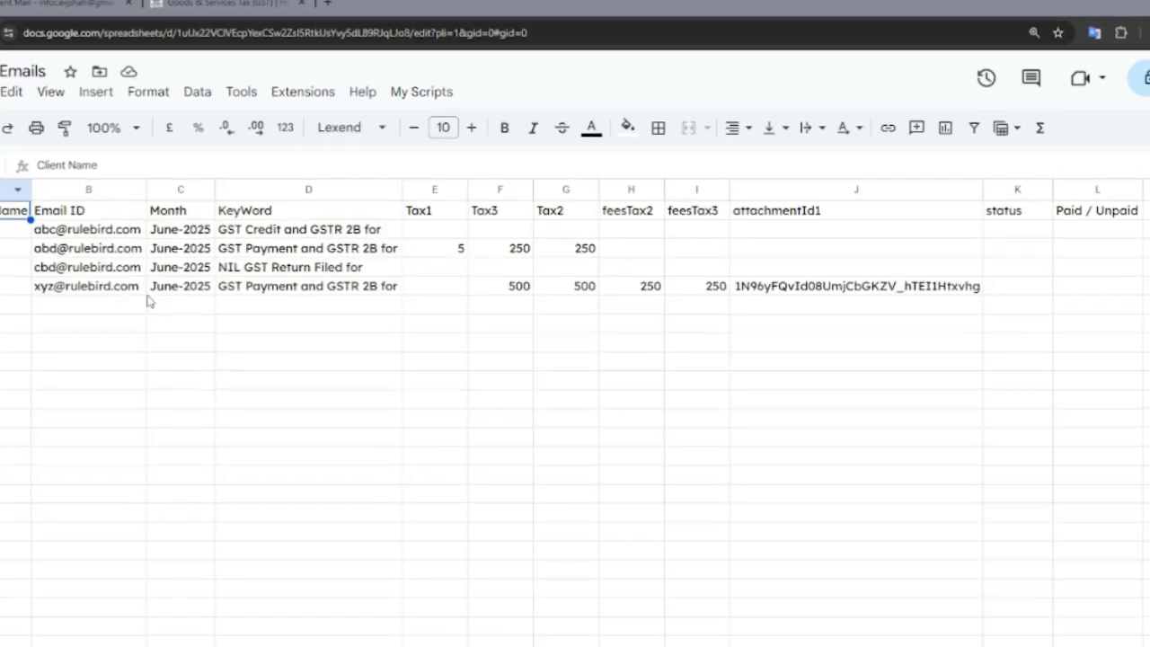
click(422, 98)
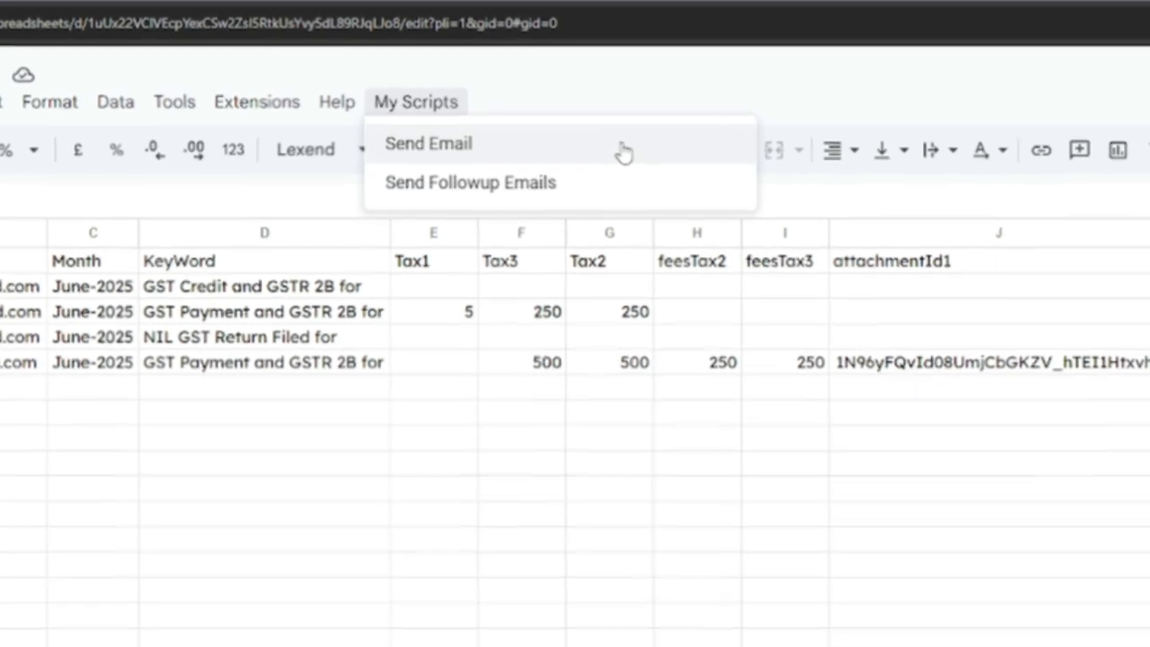
click(634, 155)
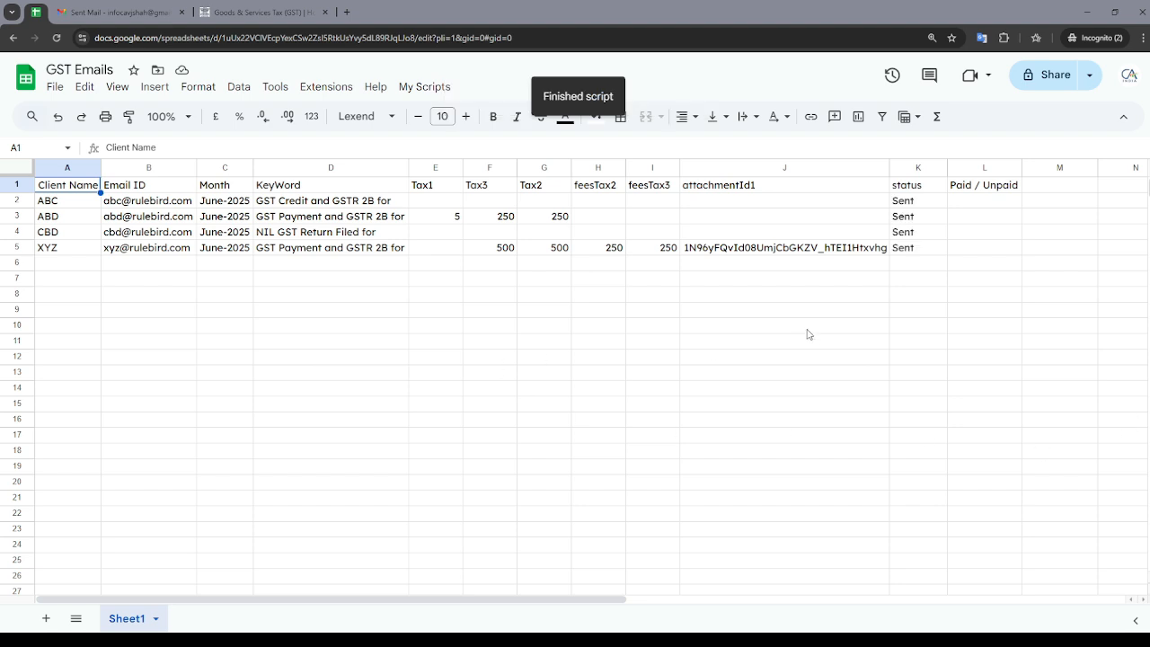
Check the status cells K2:K5, and read the sent GST Payment and GSTR 2B email for XYZ in Gmail down to its attachment
click(808, 255)
drag(907, 202, 918, 252)
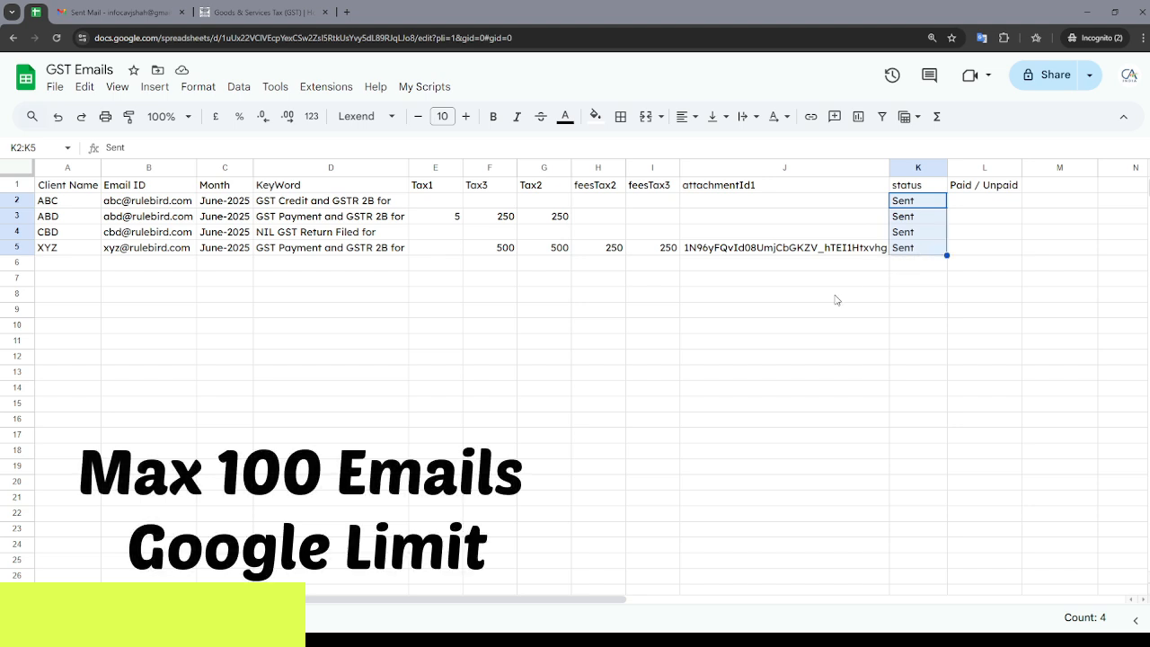
click(118, 12)
click(204, 114)
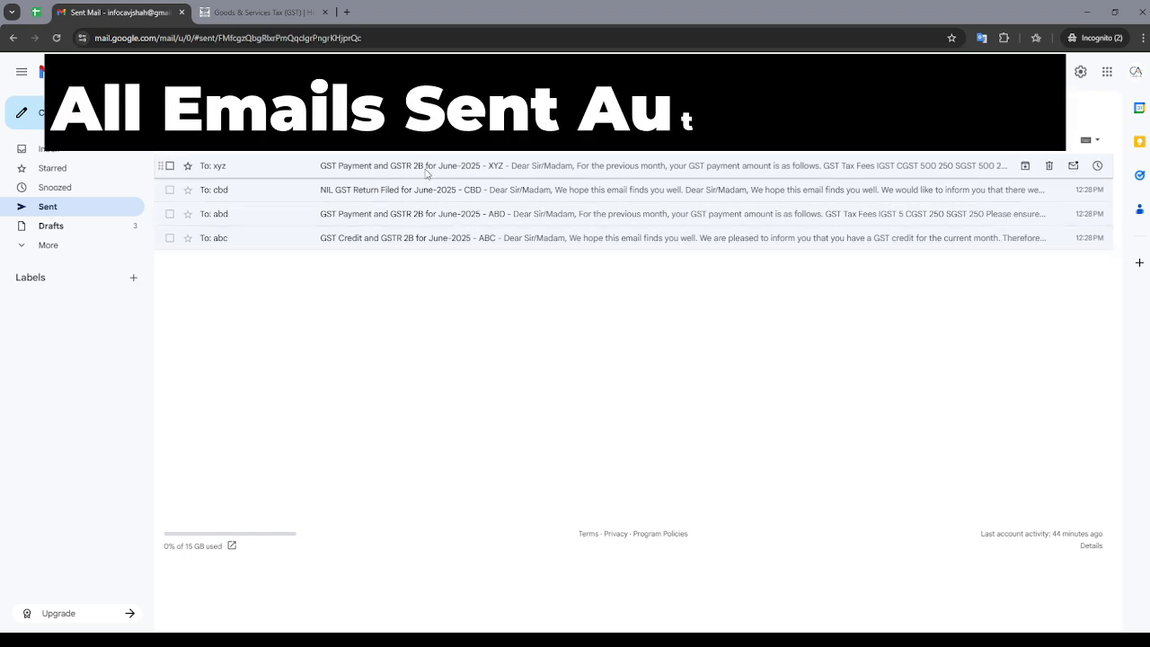
click(296, 166)
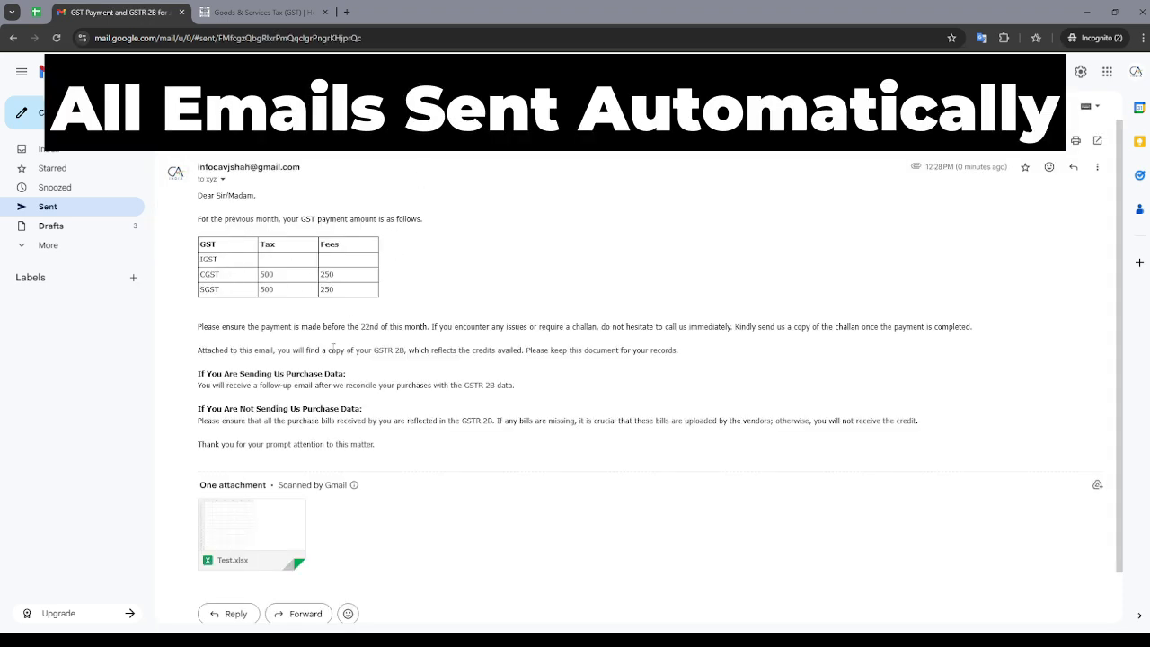
scroll(334, 349, down, 1)
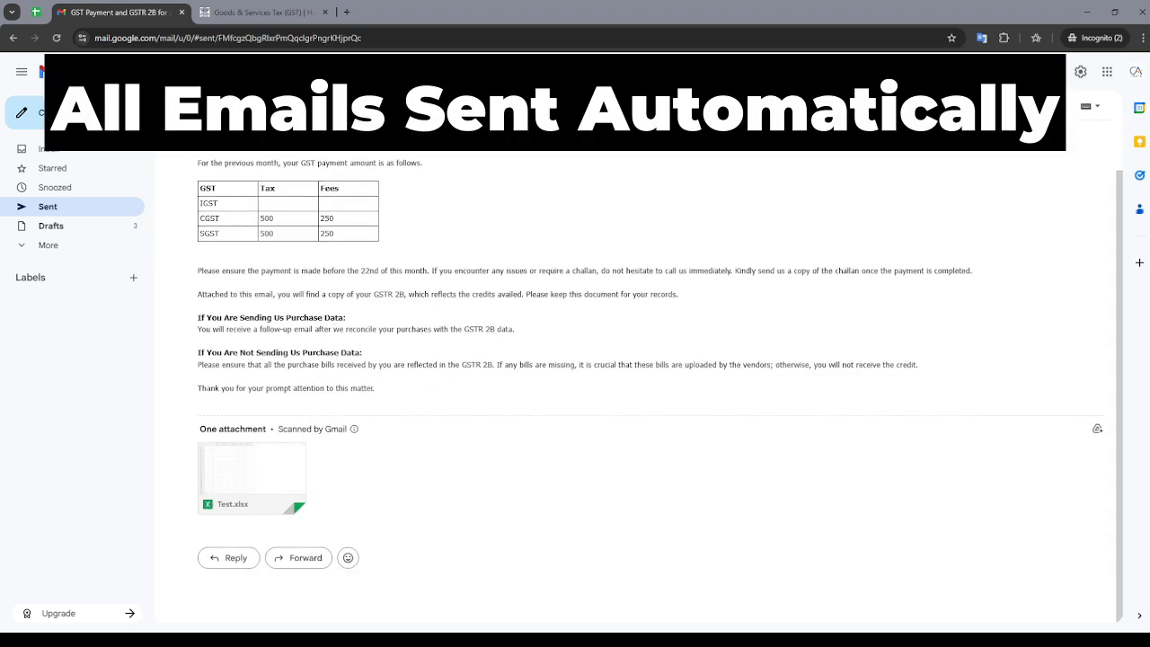
Read the sent emails for CBD, ABD and ABC one after another, and return to the Sent list
click(174, 106)
click(364, 190)
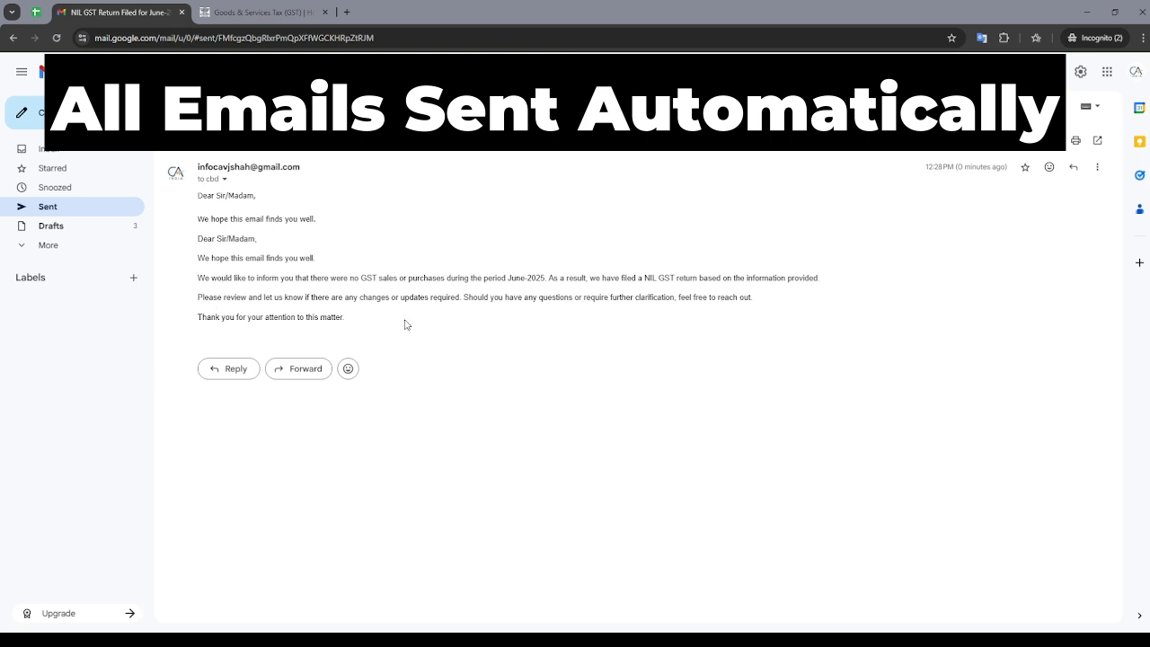
click(169, 105)
click(385, 215)
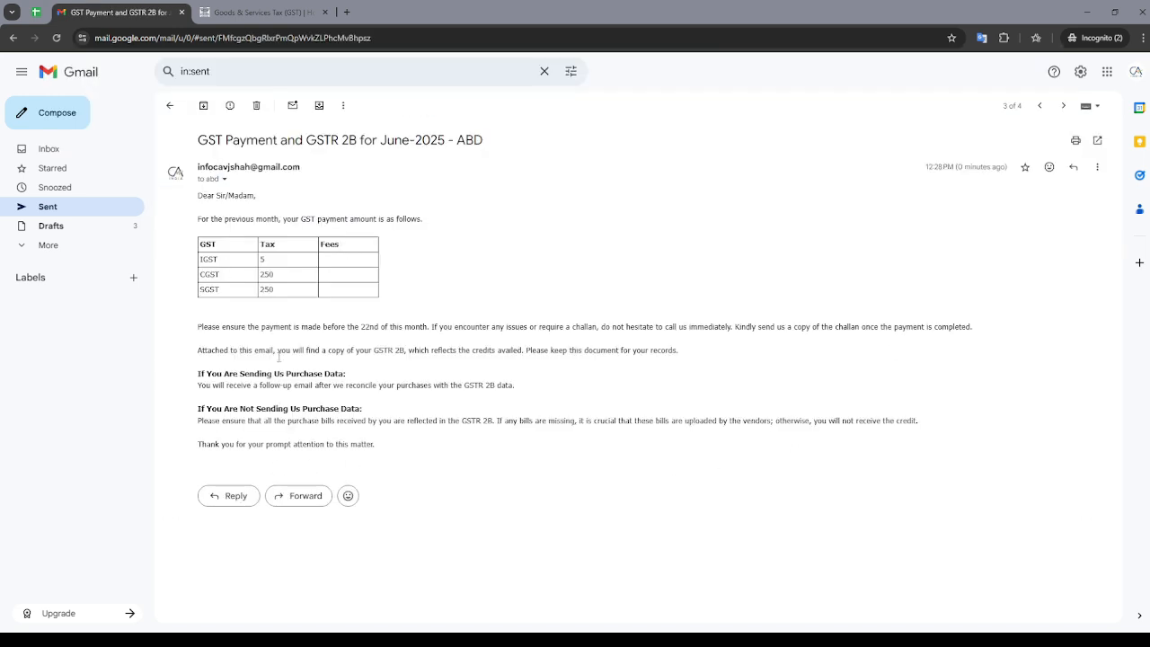
click(169, 105)
click(386, 237)
click(169, 105)
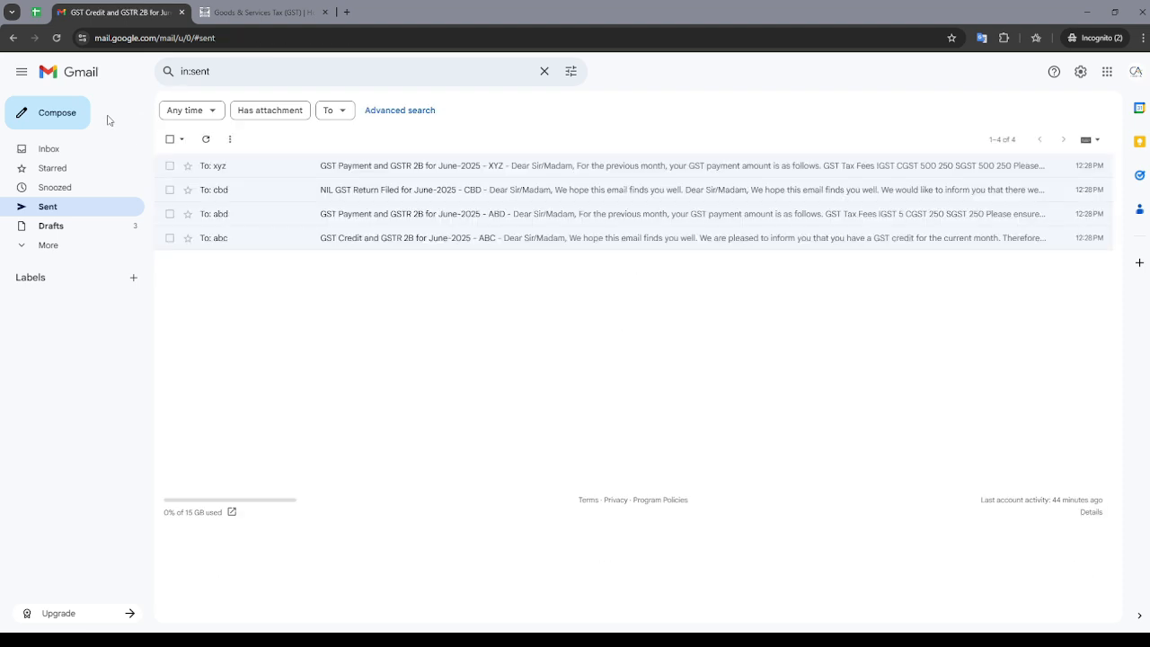
Switch back to the GST Emails sheet and review the status column K1:K5
click(35, 12)
click(808, 231)
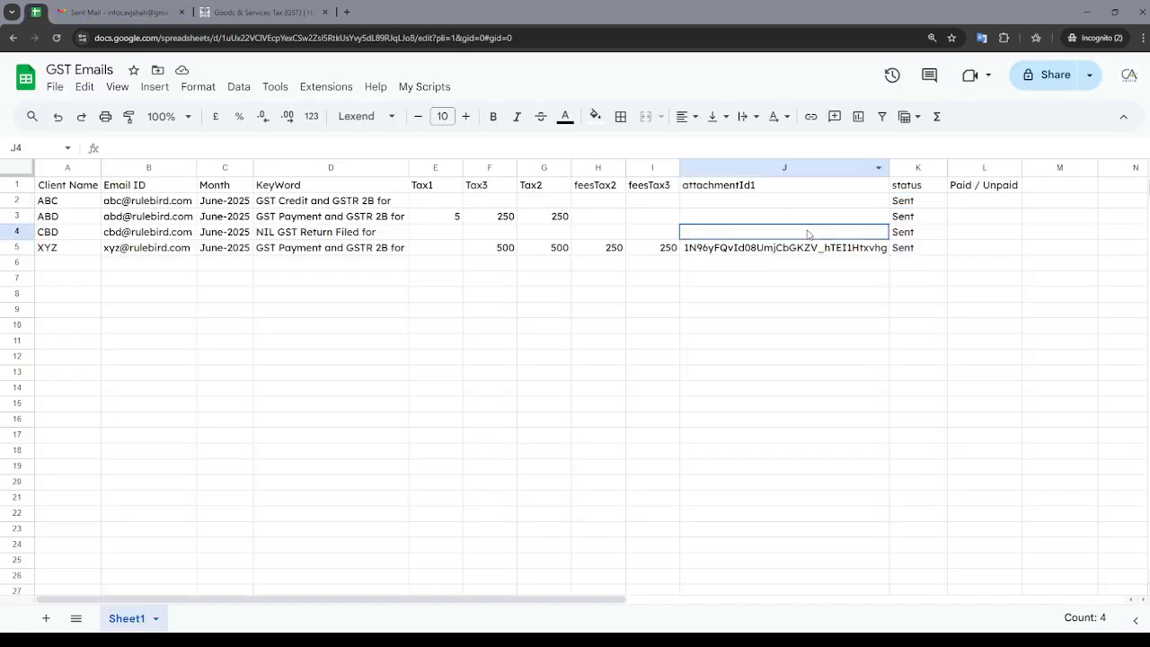
click(916, 198)
drag(914, 187, 911, 248)
Mark the ABD and XYZ clients as Unpaid in the Paid / Unpaid column, cells L3 and L5
click(973, 219)
click(975, 201)
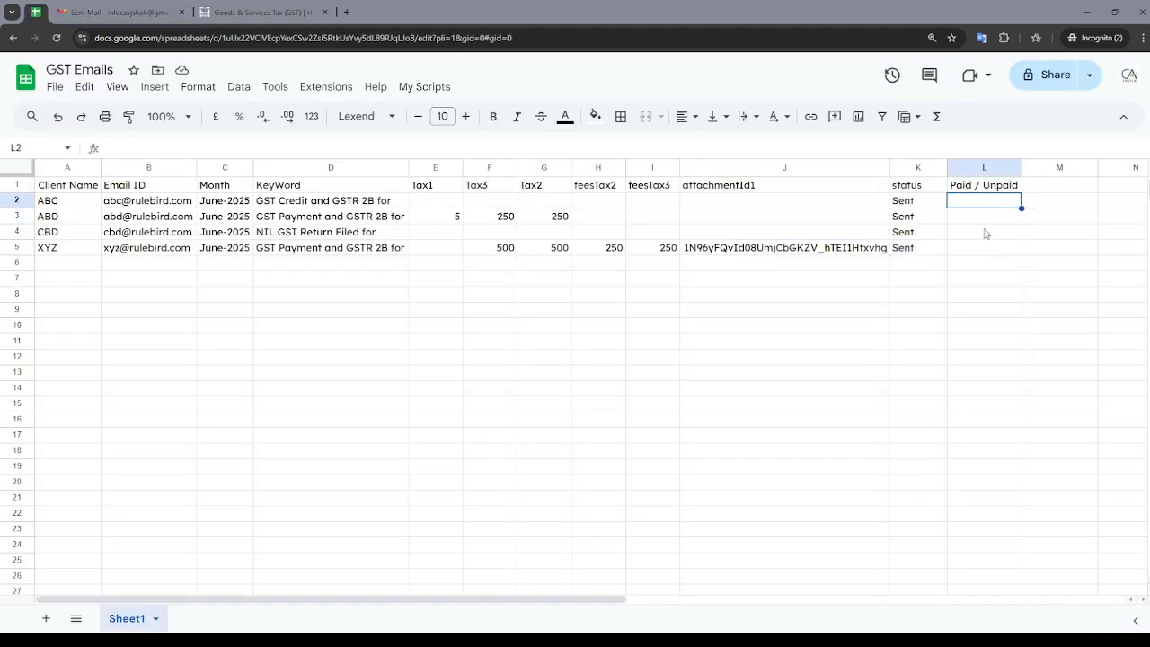
click(983, 218)
click(979, 233)
key(Up)
key(Up)
key(Down)
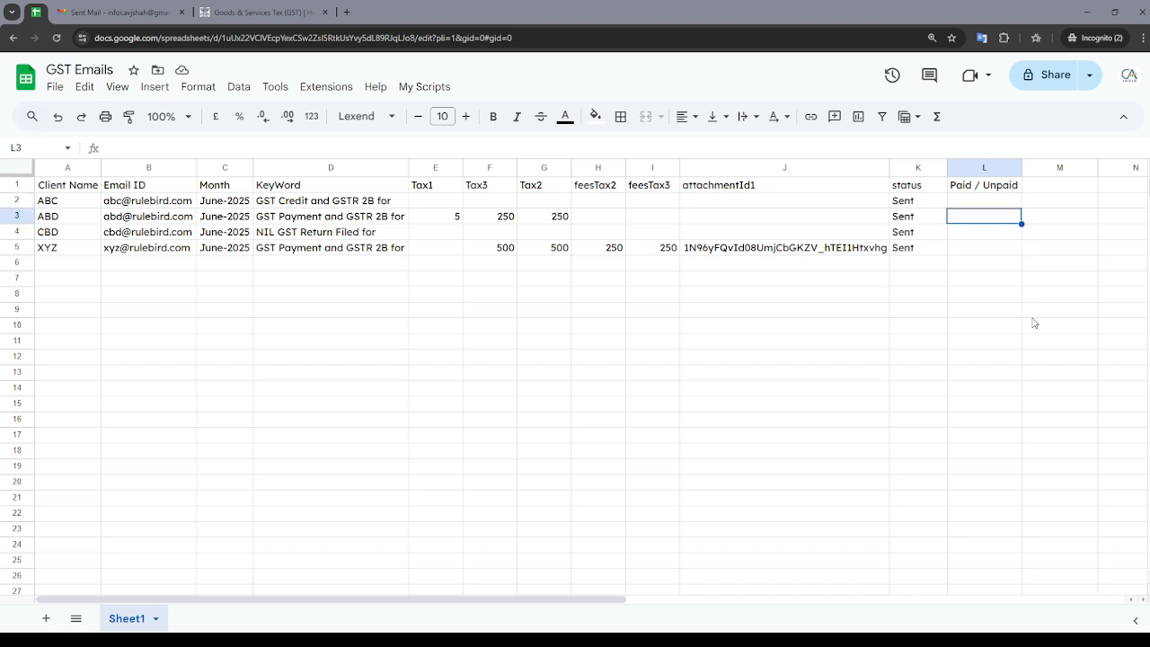
text(Unpaid)
key(Return)
key(Down)
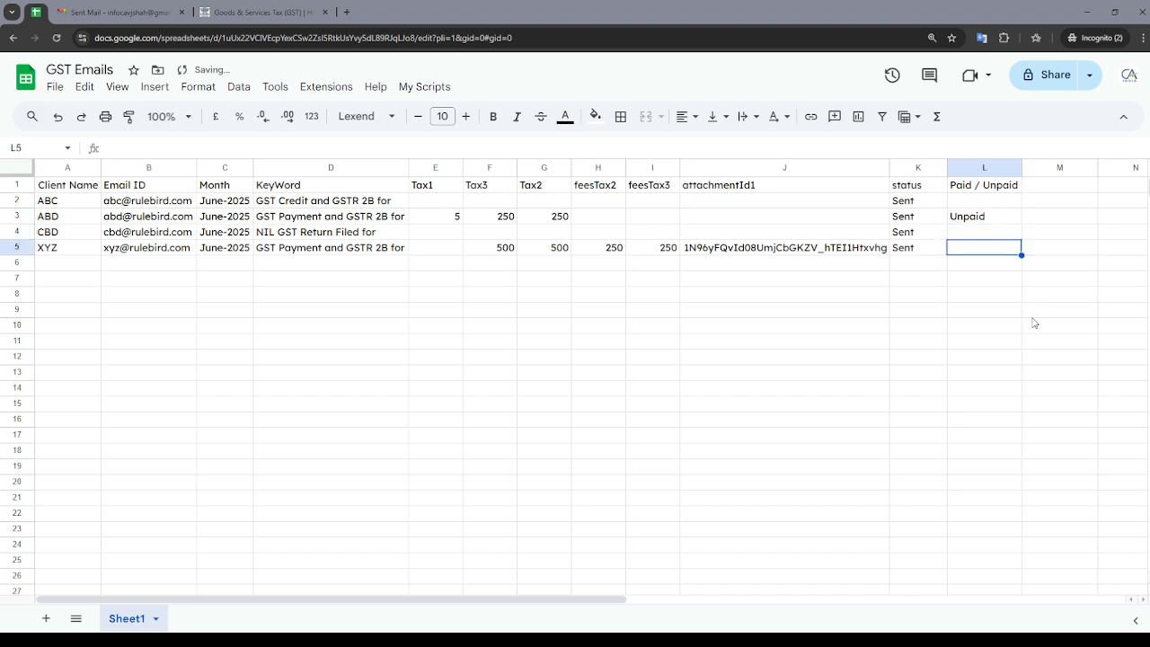
text(Unpaid)
key(Return)
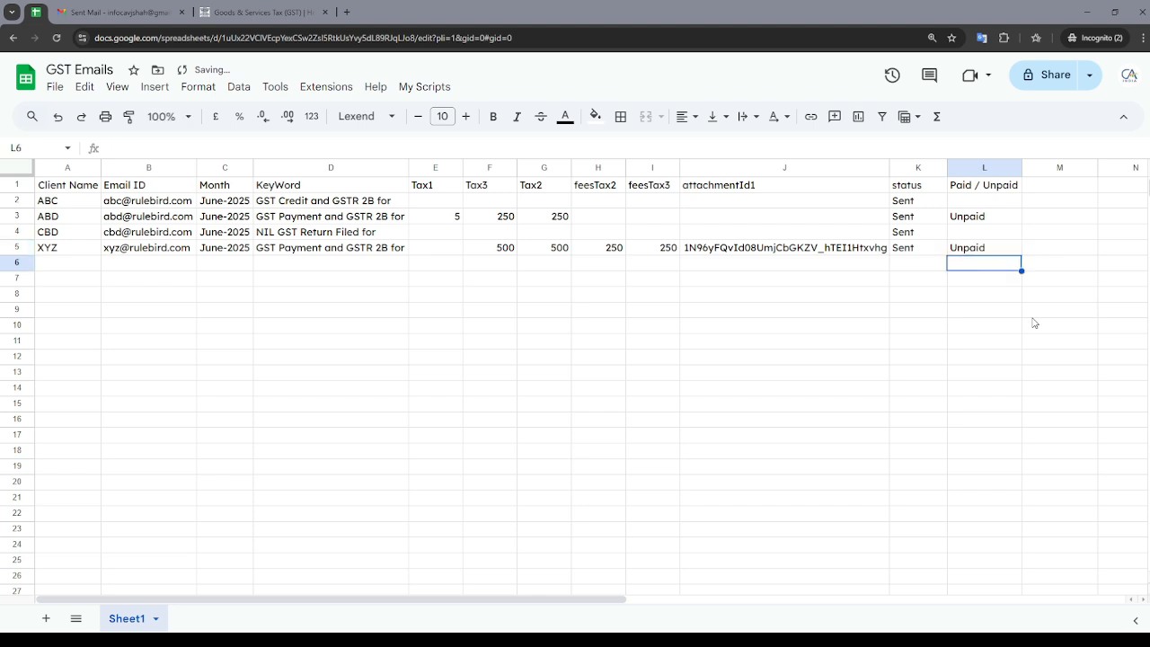
Run the Send Followup Emails script for the clients marked Unpaid
key(Up)
key(Up)
key(Up)
key(Up)
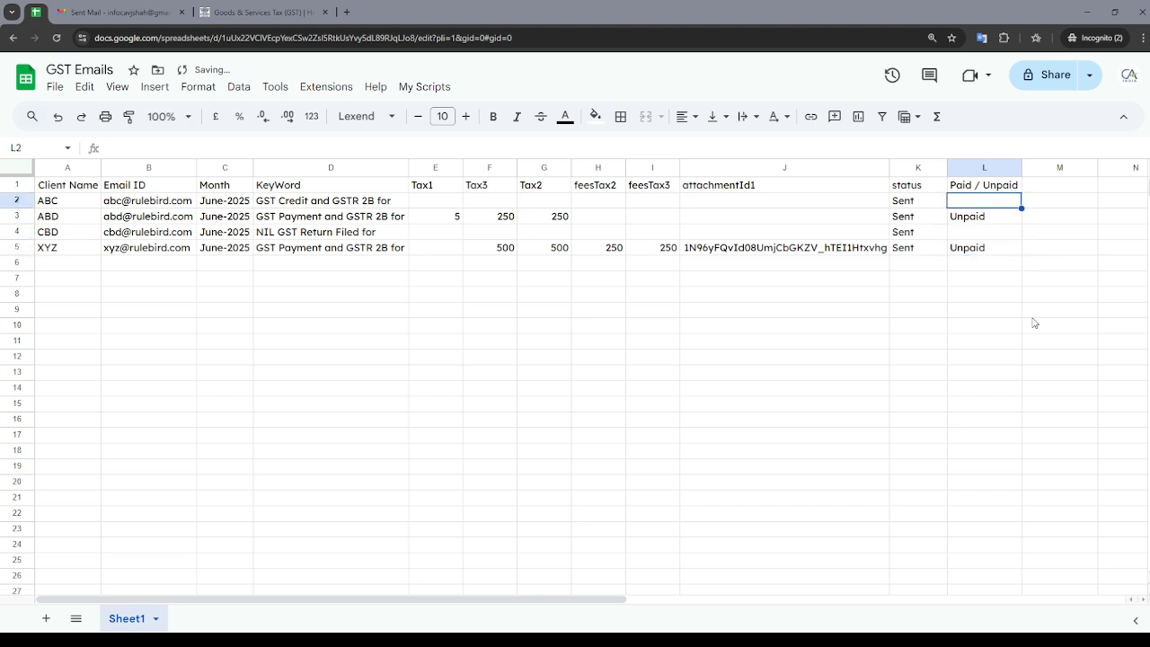
click(434, 91)
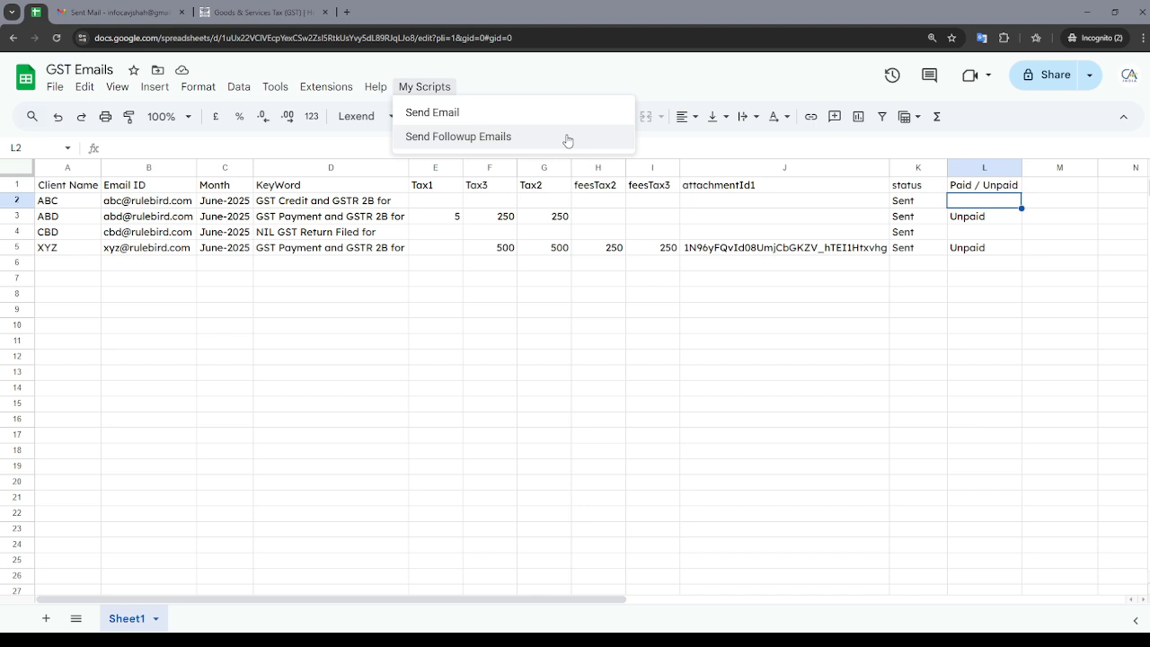
click(566, 137)
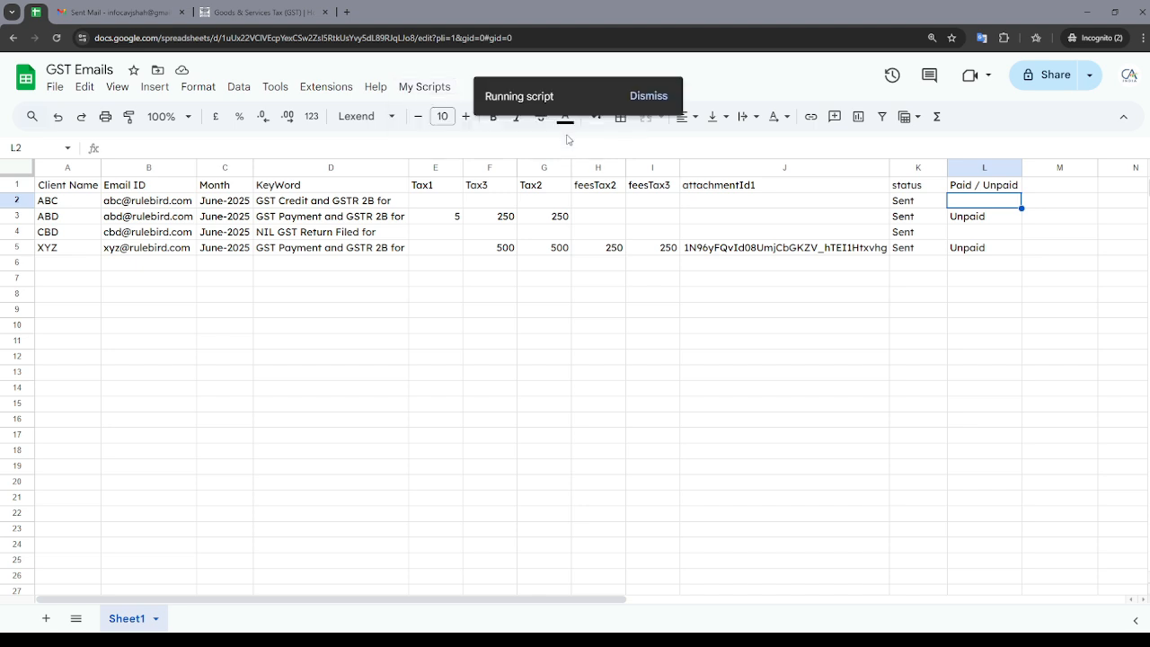